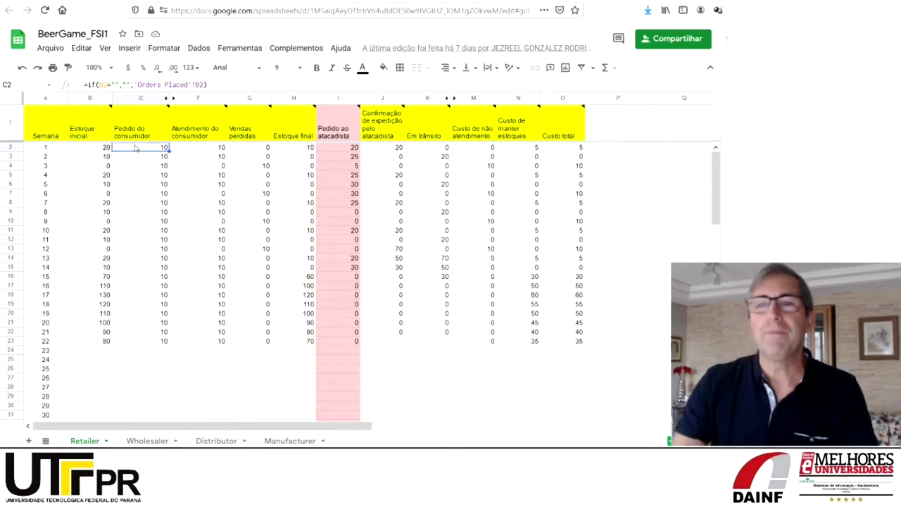
- Select the consumer orders for weeks 1–22 in BeerGame_FSI1 and weeks 1–30 in BeerGame_FSI2
left_click(147, 342, "shift")
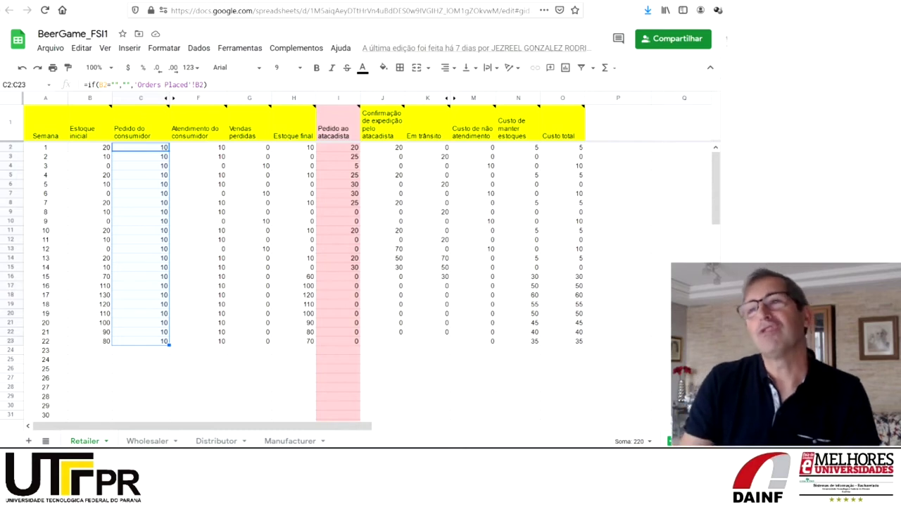
key("ctrl+Tab")
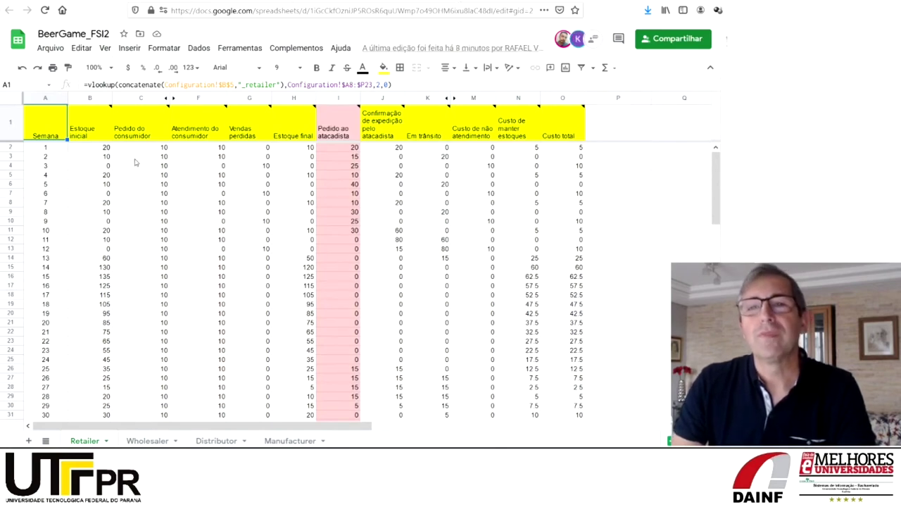
left_click(140, 150)
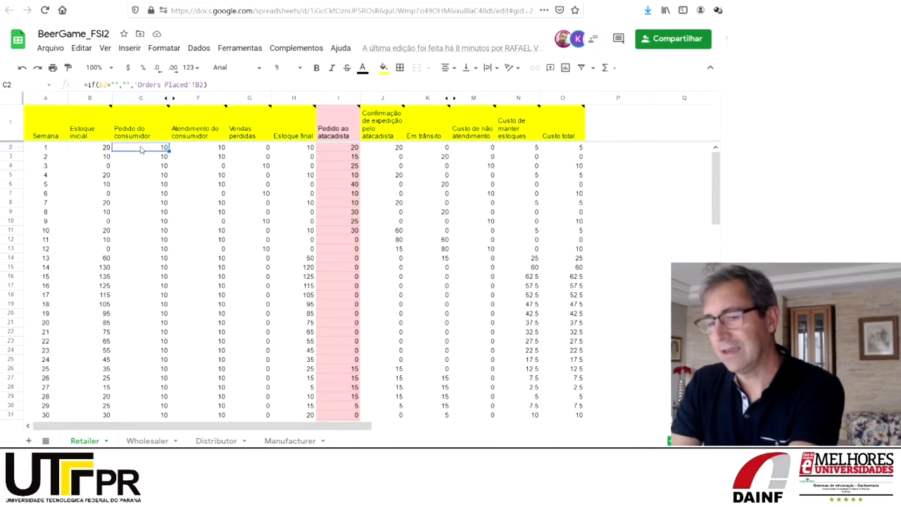
left_click(144, 418, "shift")
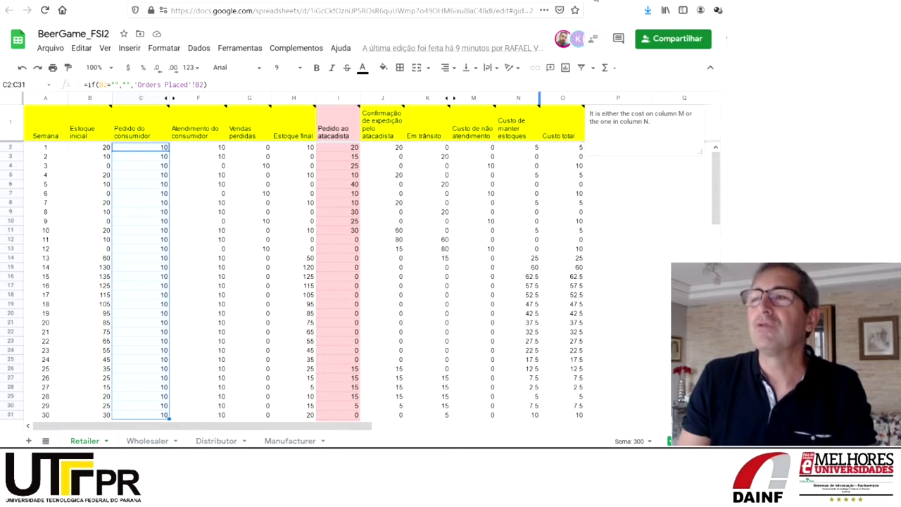
- Switch to BeerGame_FSI6 and inspect the distributor orders for weeks 1 to 4 on the Manufacturer sheet
left_click(590, 1)
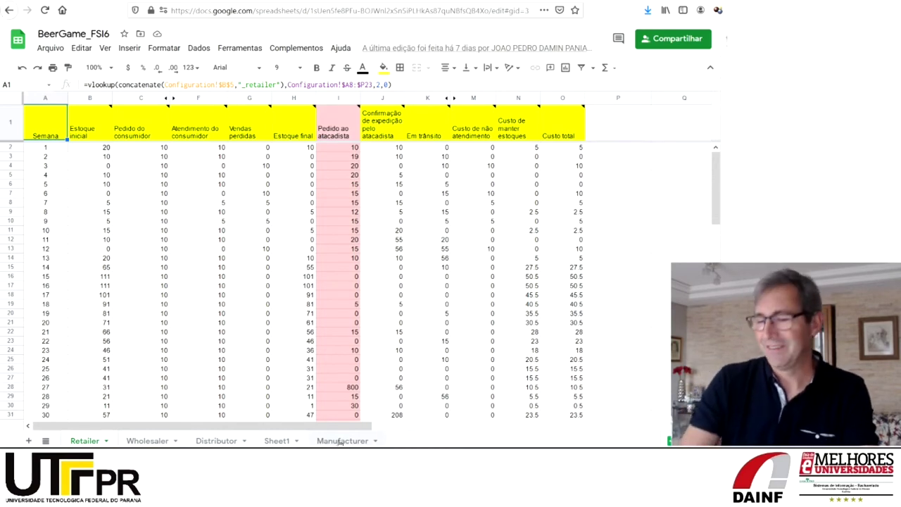
left_click(341, 441)
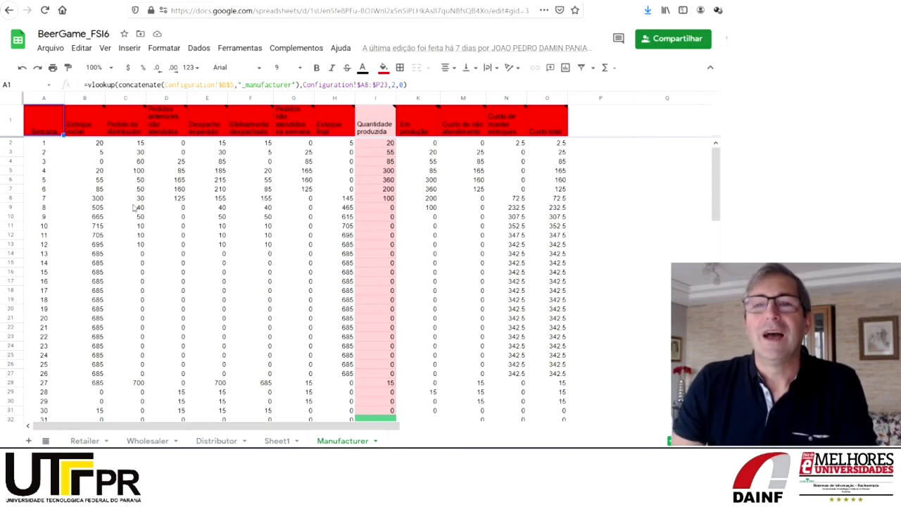
left_click(124, 145)
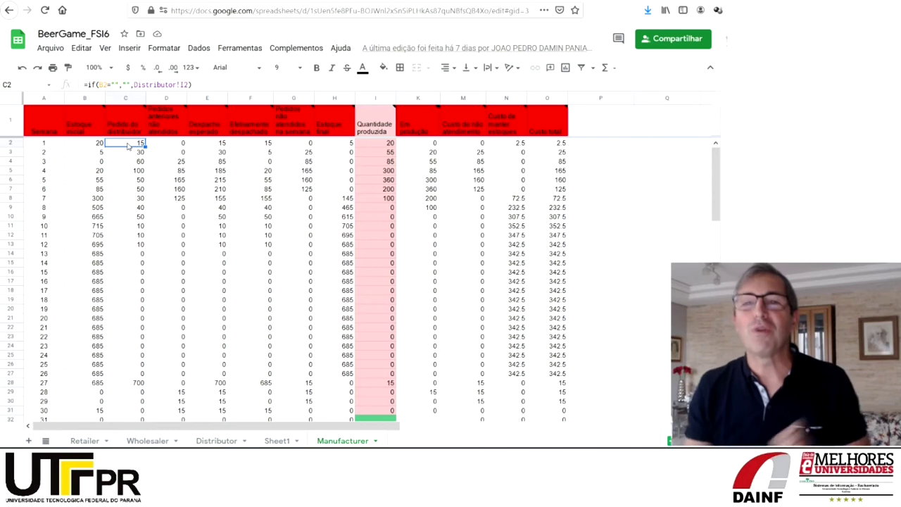
left_click(130, 155)
left_click(124, 163)
left_click(124, 170)
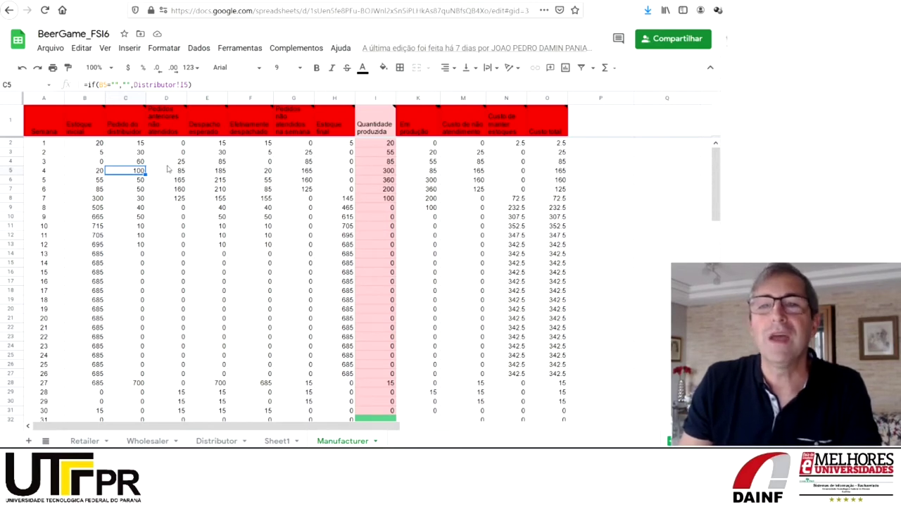
- Compare the distributor's order with the quantity produced, week by week, for weeks 1 to 5
left_click(130, 144)
left_click(386, 144)
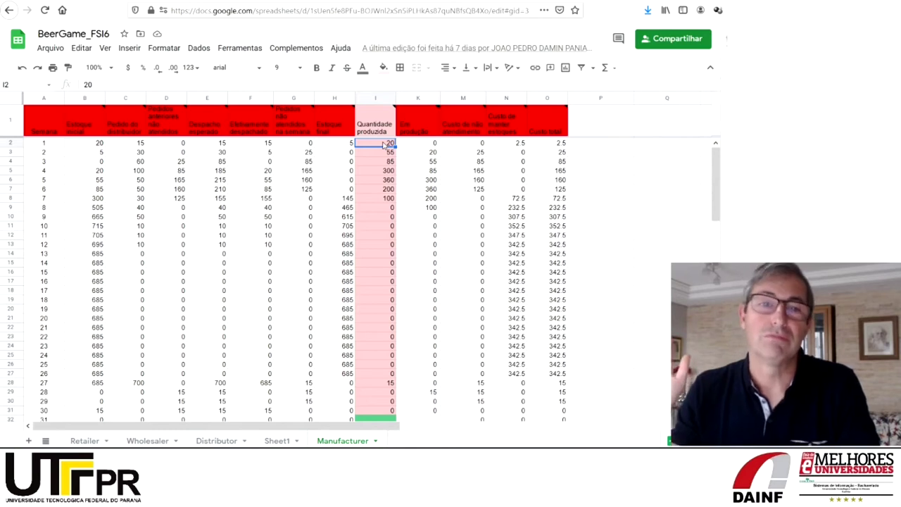
left_click(136, 153)
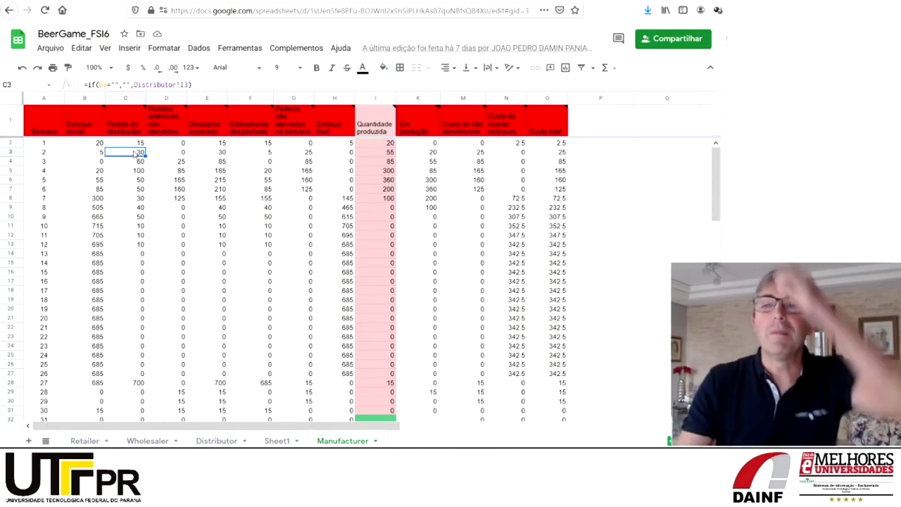
left_click(385, 154)
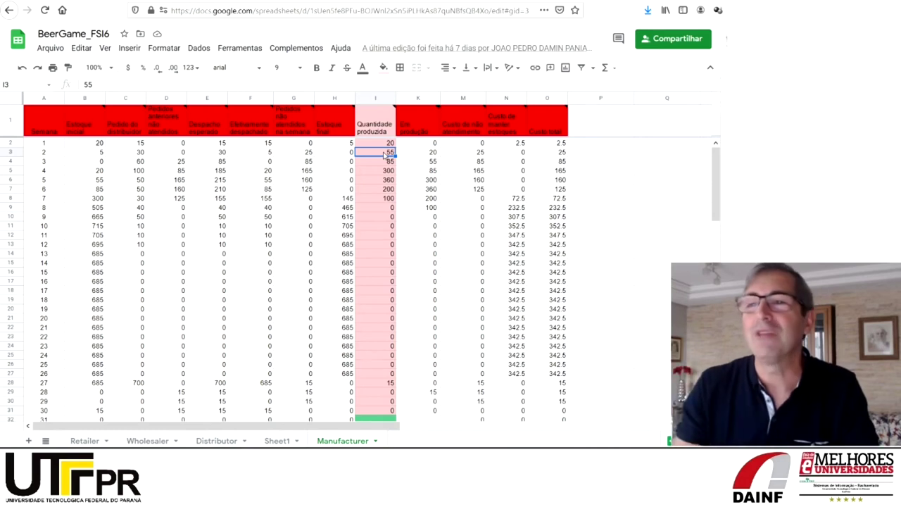
left_click(135, 164)
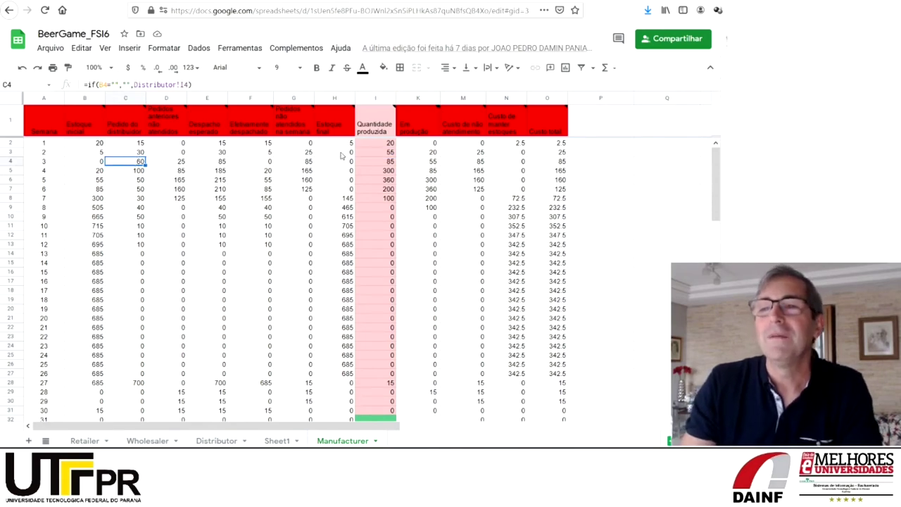
left_click(377, 163)
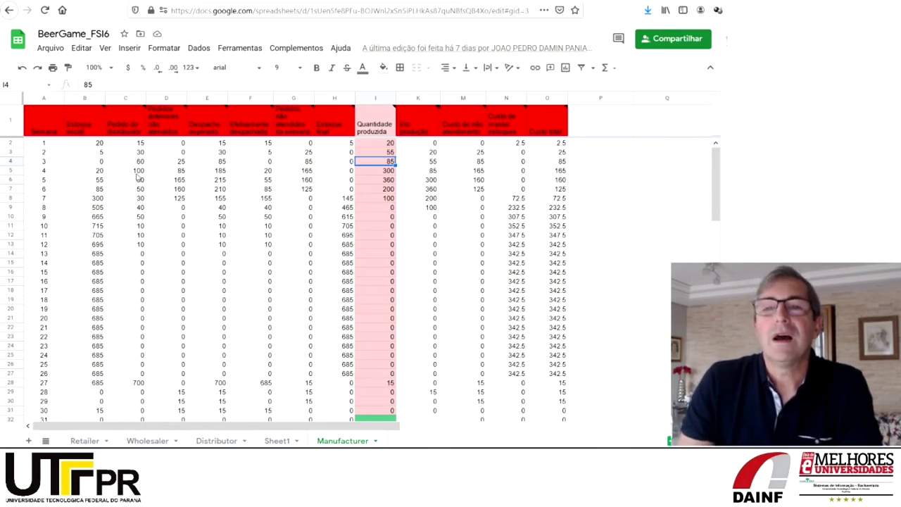
left_click(138, 173)
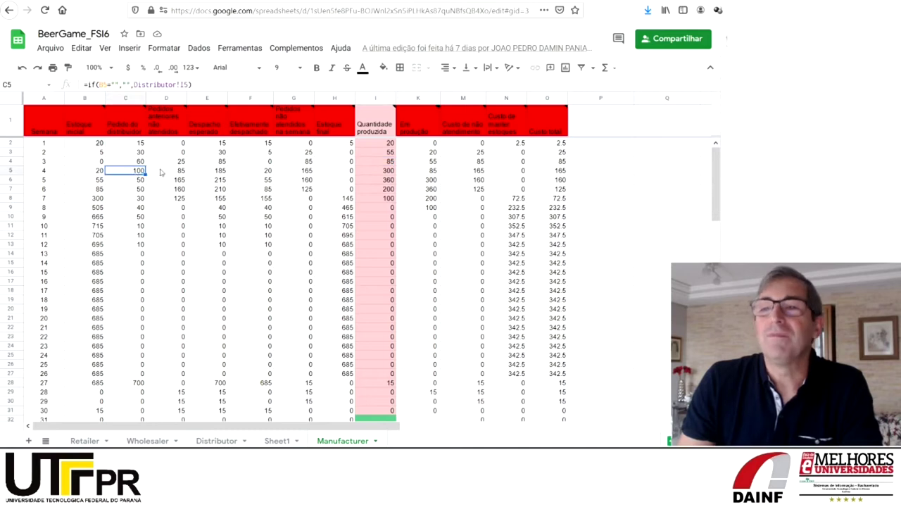
left_click(374, 175)
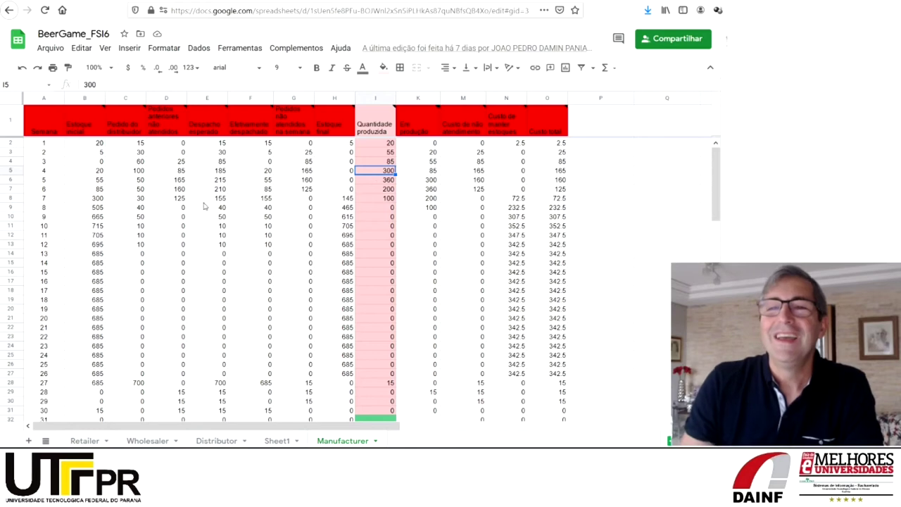
left_click(141, 182)
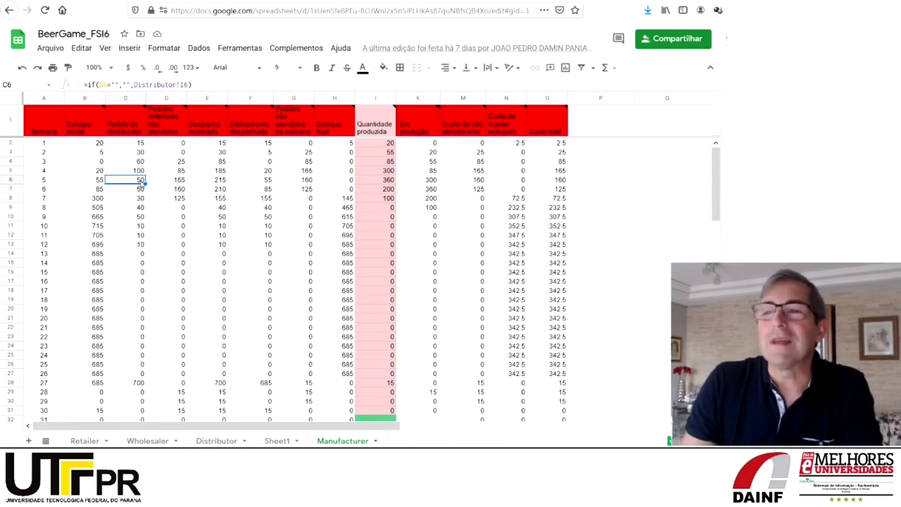
left_click(386, 183)
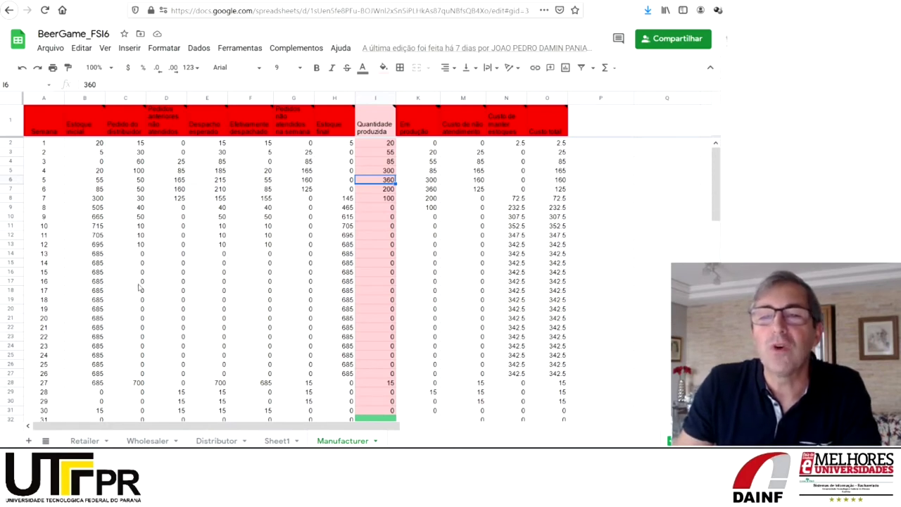
- Inspect the Manufacturer sheet's distributor orders for weeks 13 to 27 and the wholesaler's week 27 order on the Distributor sheet
left_click_drag(139, 254, 141, 377)
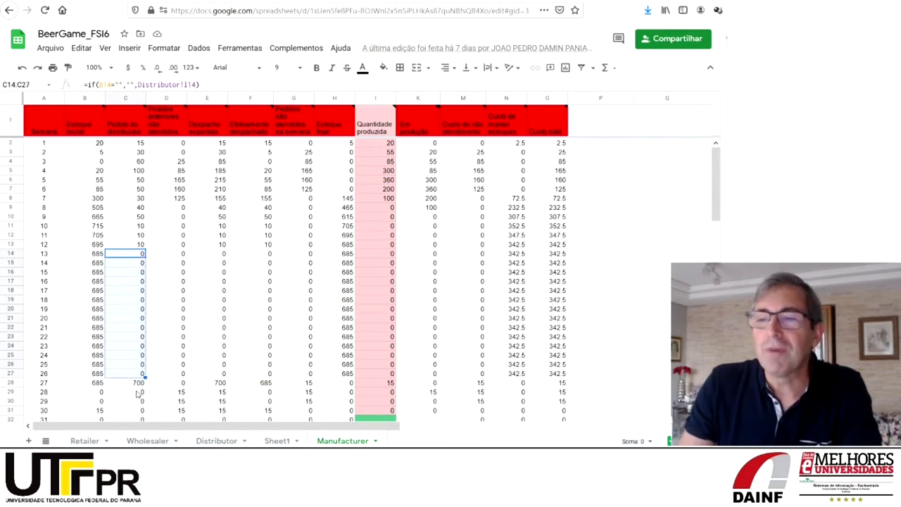
left_click(134, 386)
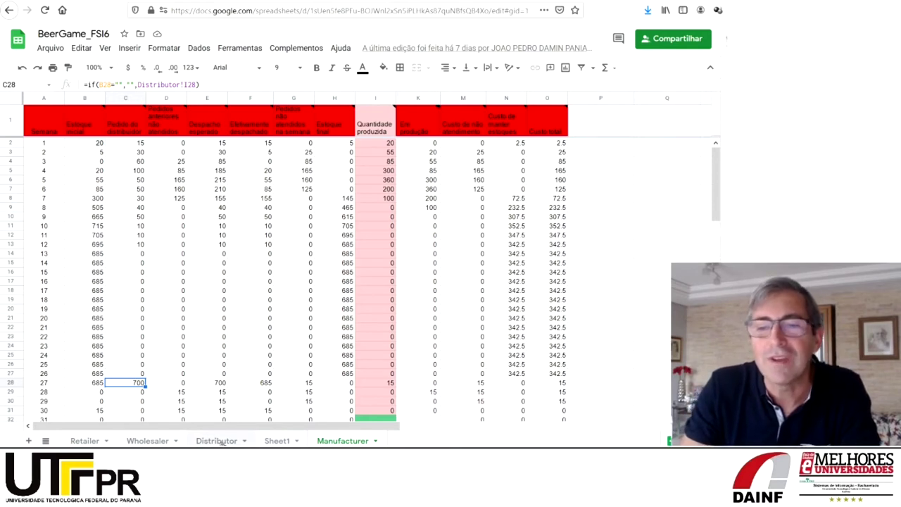
left_click(217, 441)
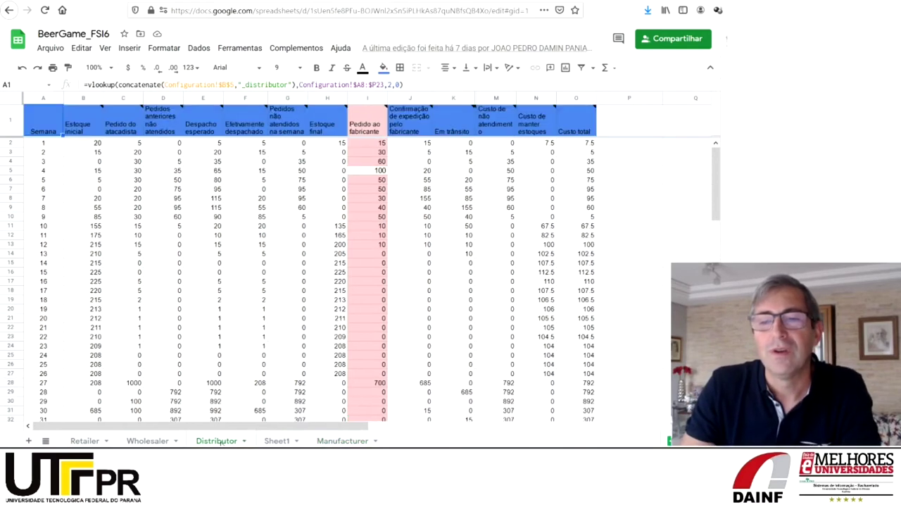
left_click(132, 385)
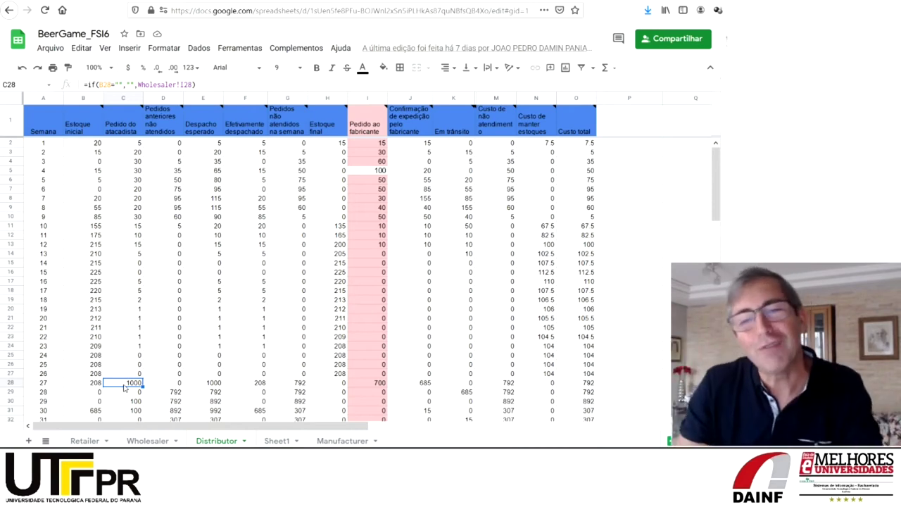
- Trace the week 27 order back through the Wholesaler sheet to the retailer's order to the wholesaler on the Retailer sheet
left_click(146, 440)
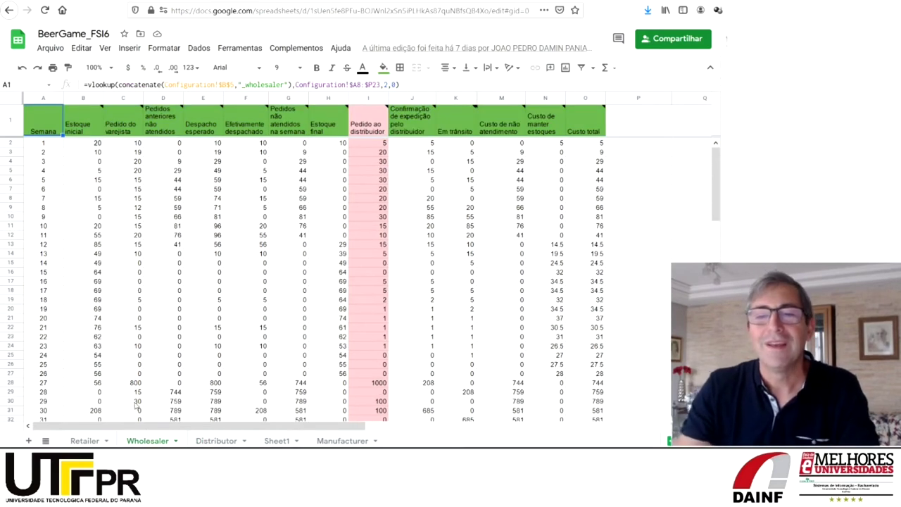
left_click(83, 441)
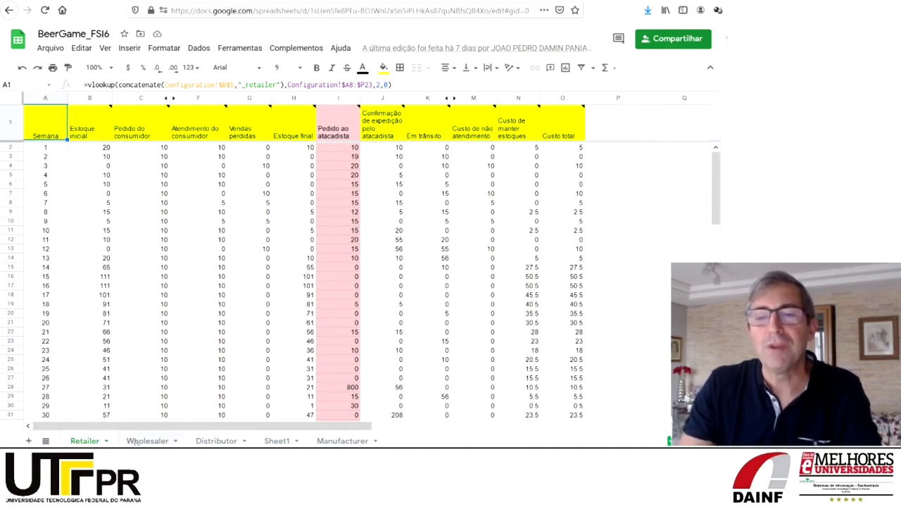
left_click(135, 440)
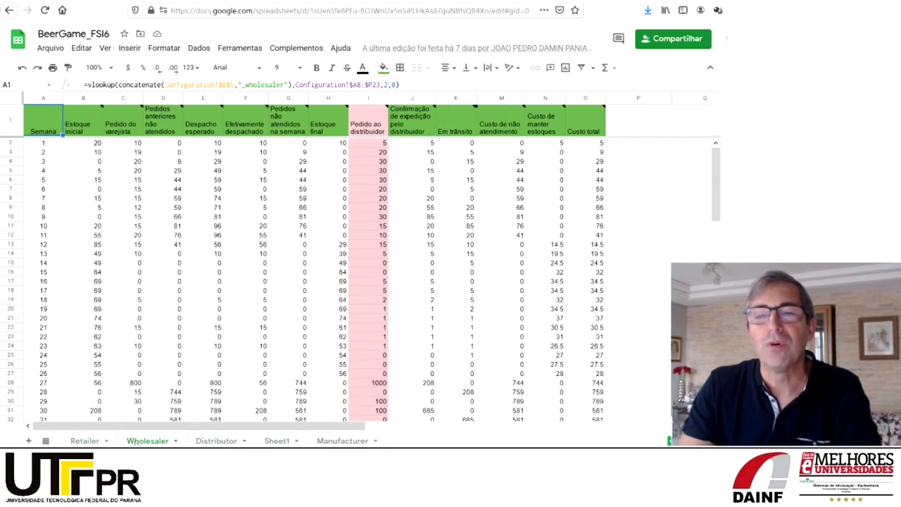
left_click(131, 385)
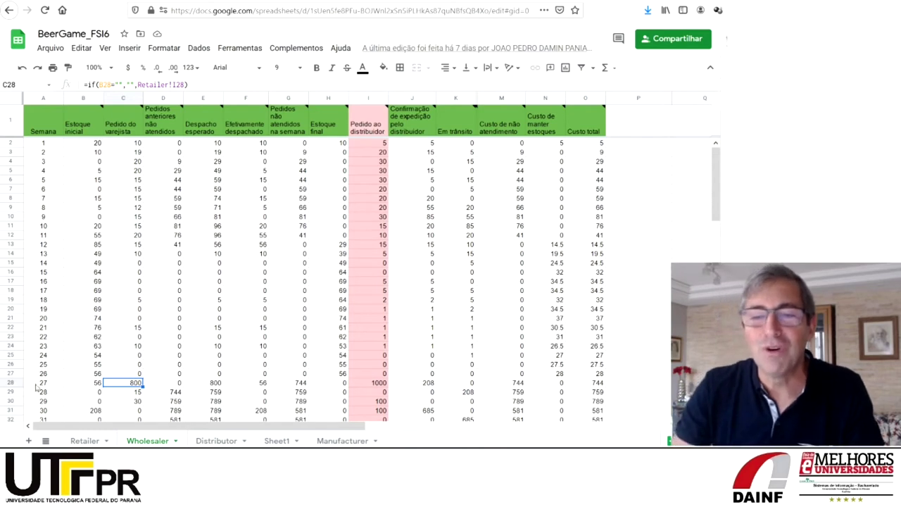
left_click(85, 441)
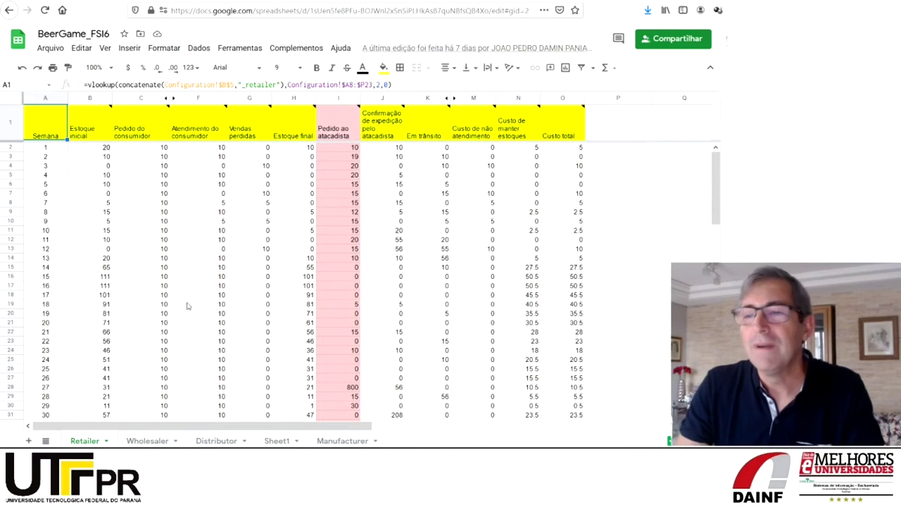
left_click(339, 382)
left_click(339, 390)
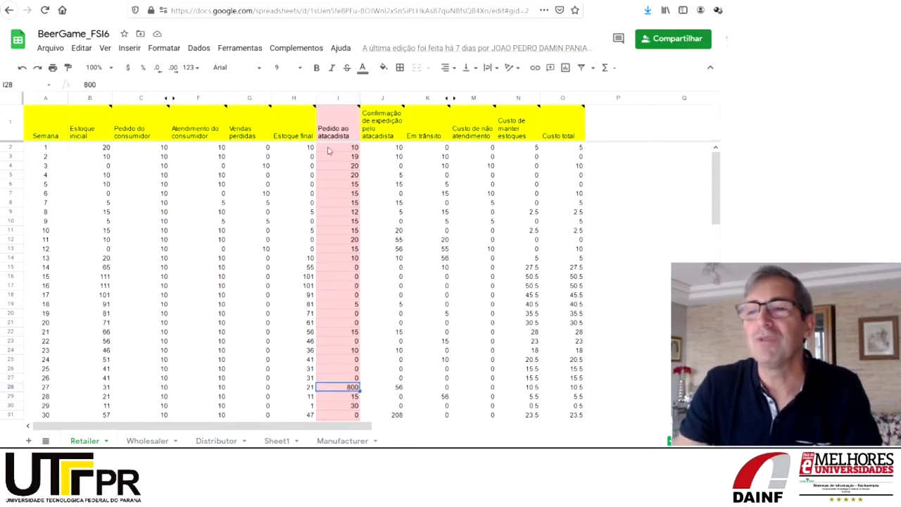
- On the Manufacturer sheet, compare final stock for weeks 7–26 with the quantities produced in weeks 4–6 and 8–27
left_click(267, 438)
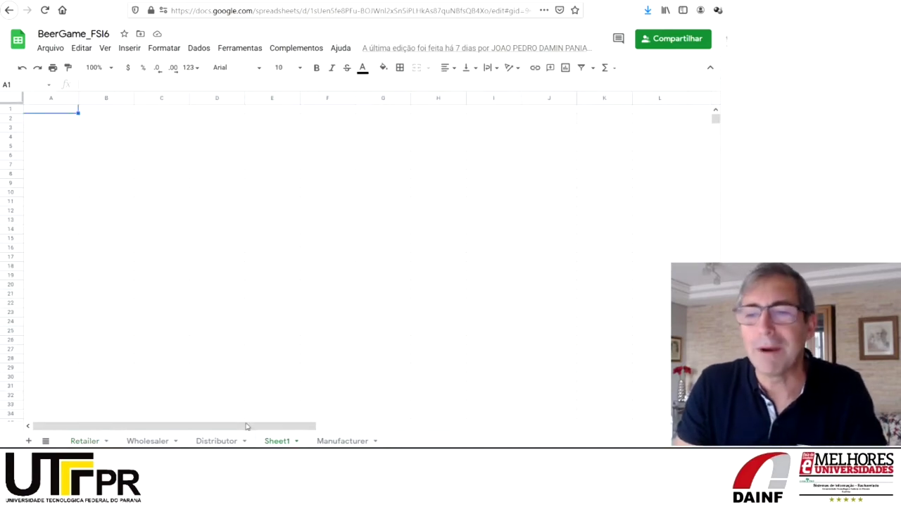
left_click(331, 441)
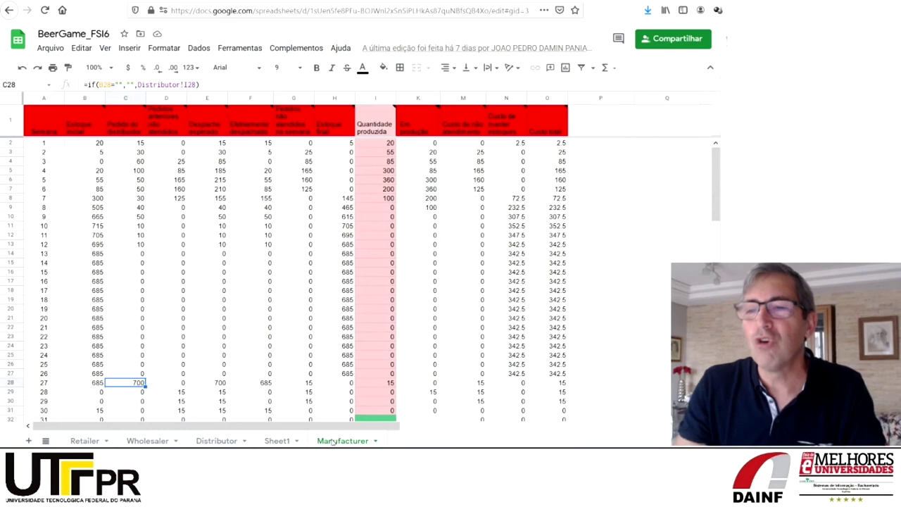
left_click(334, 200)
left_click_drag(334, 230, 329, 379)
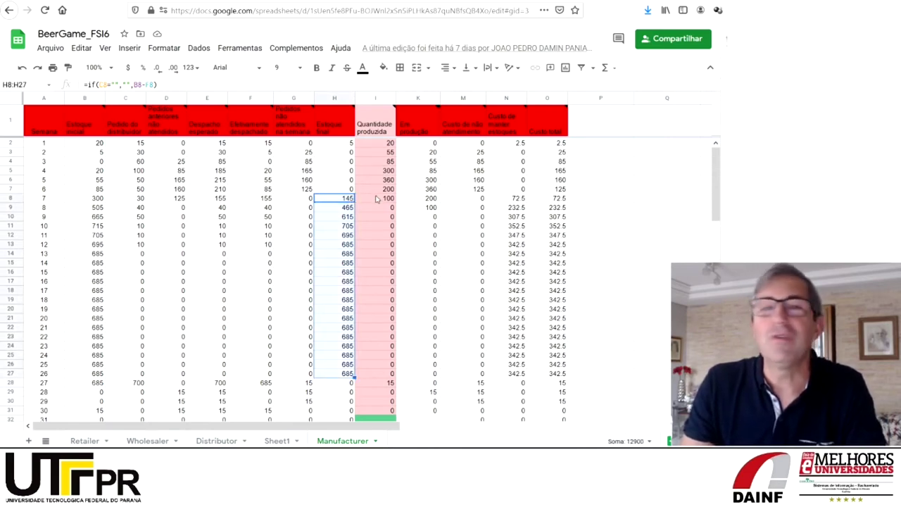
left_click_drag(378, 171, 376, 195)
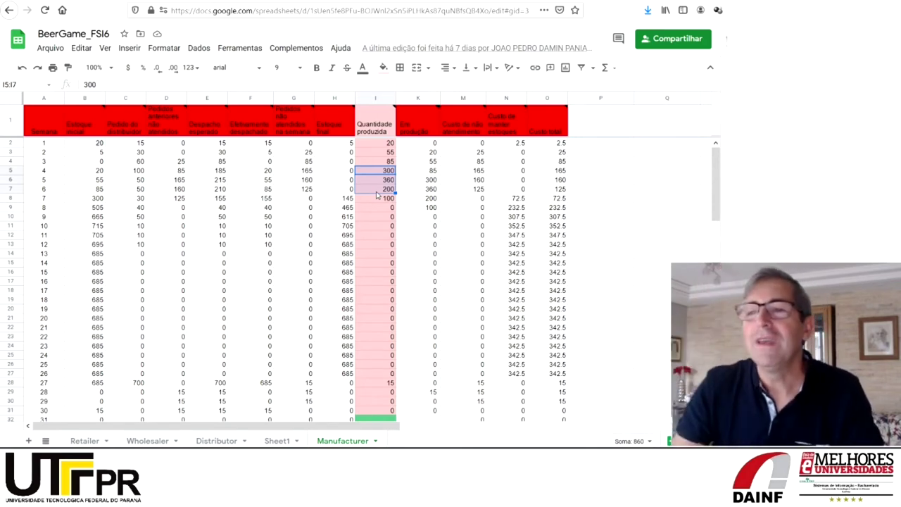
left_click(346, 208)
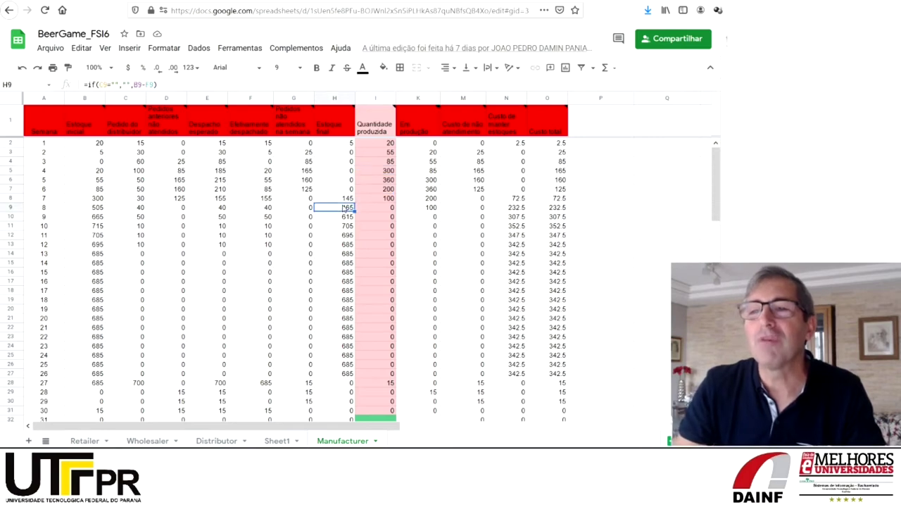
left_click_drag(365, 209, 373, 388)
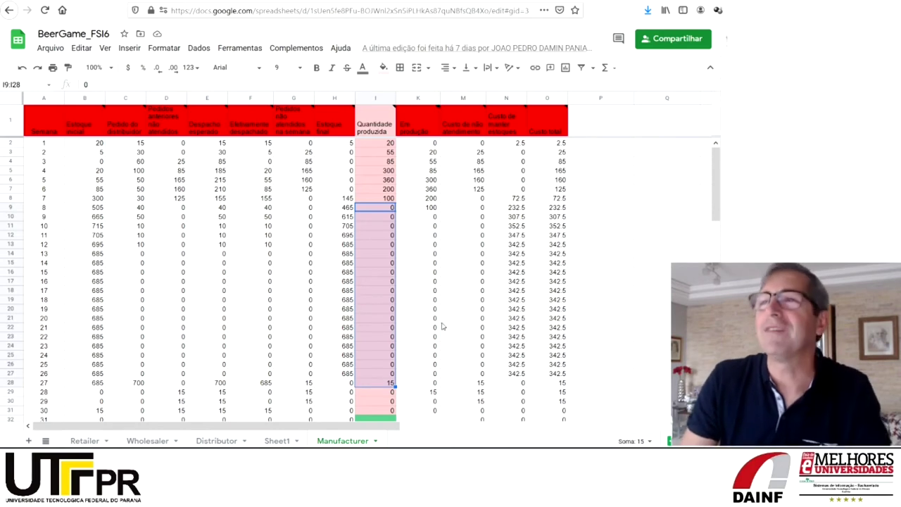
- Switch to BeerGame_FSI5 and inspect the Manufacturer sheet's unfilled orders for weeks 1–12 and distributor orders for weeks 1–13
key("alt+Left")
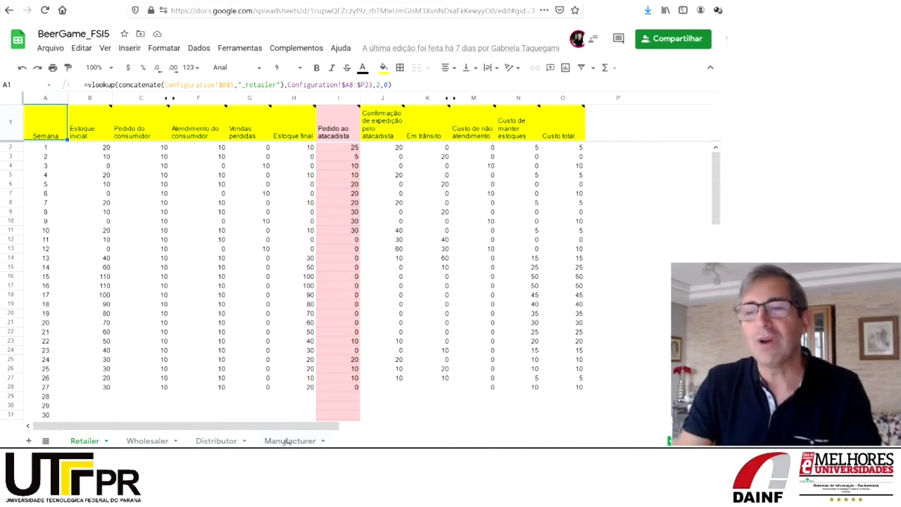
left_click(288, 441)
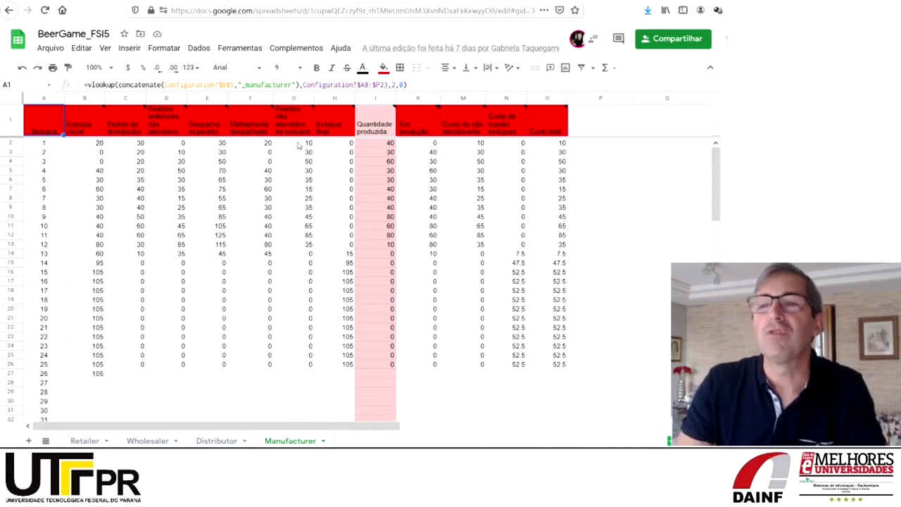
left_click_drag(298, 143, 300, 180)
left_click_drag(299, 232, 300, 250)
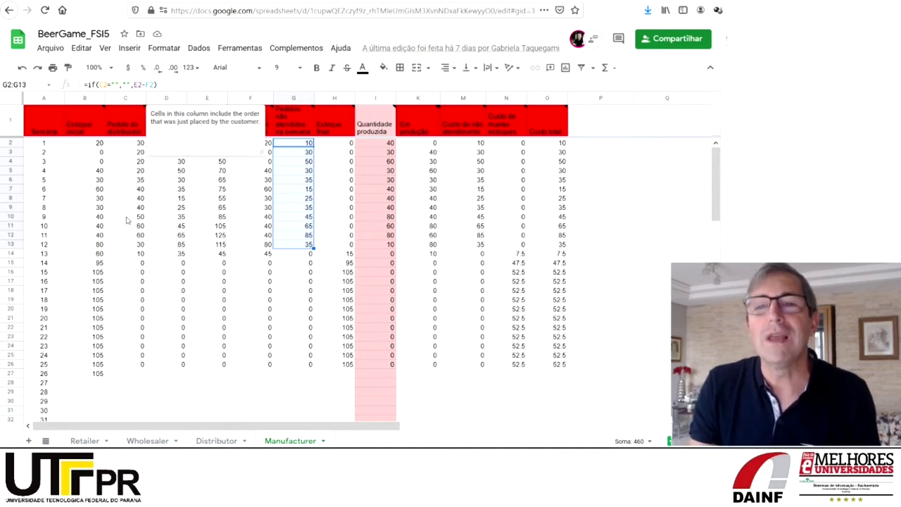
left_click_drag(123, 146, 122, 260)
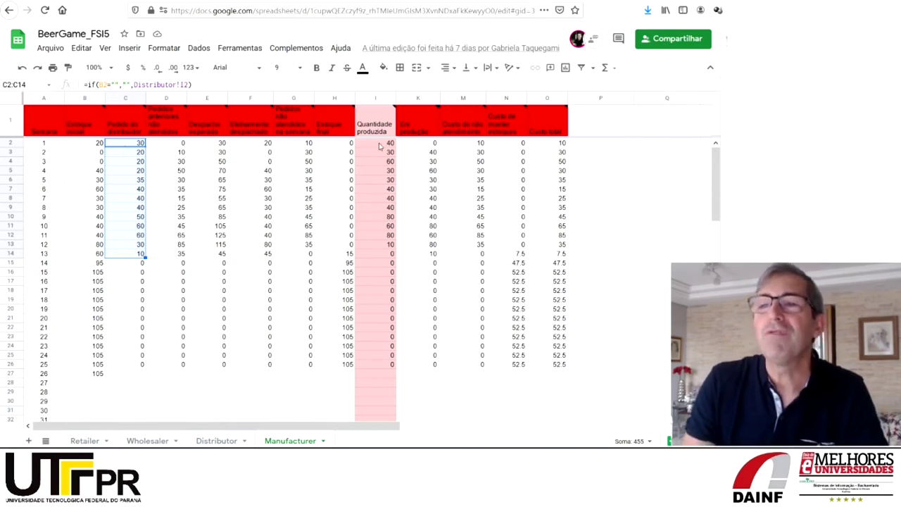
- Compare quantities produced in weeks 9, 11 and 13–25 with the week 15 final stock and distributor orders for weeks 14–25
left_click(380, 218)
left_click(380, 236)
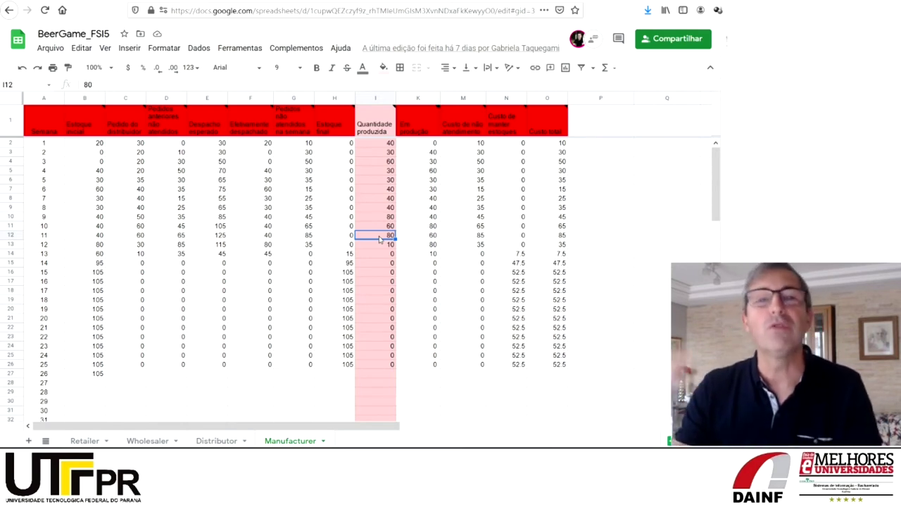
left_click(345, 274)
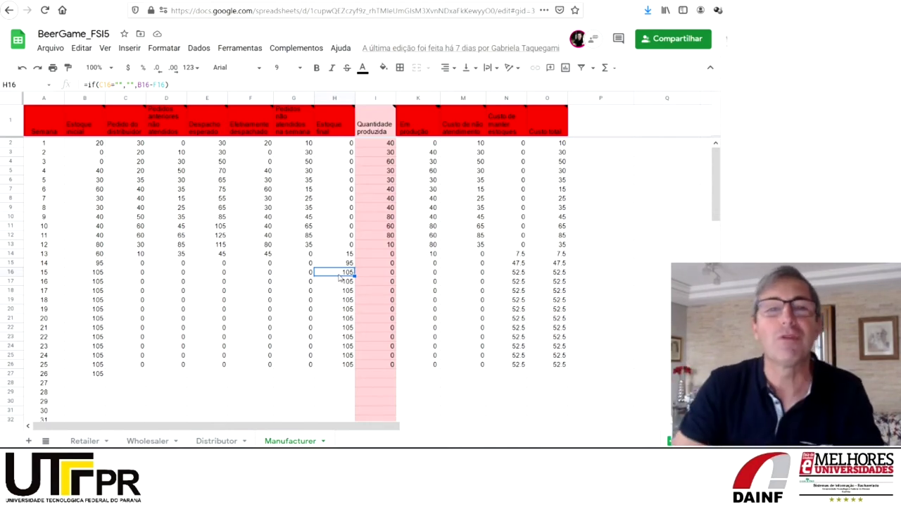
left_click_drag(385, 254, 384, 289)
left_click_drag(384, 335, 386, 366)
left_click_drag(133, 266, 132, 367)
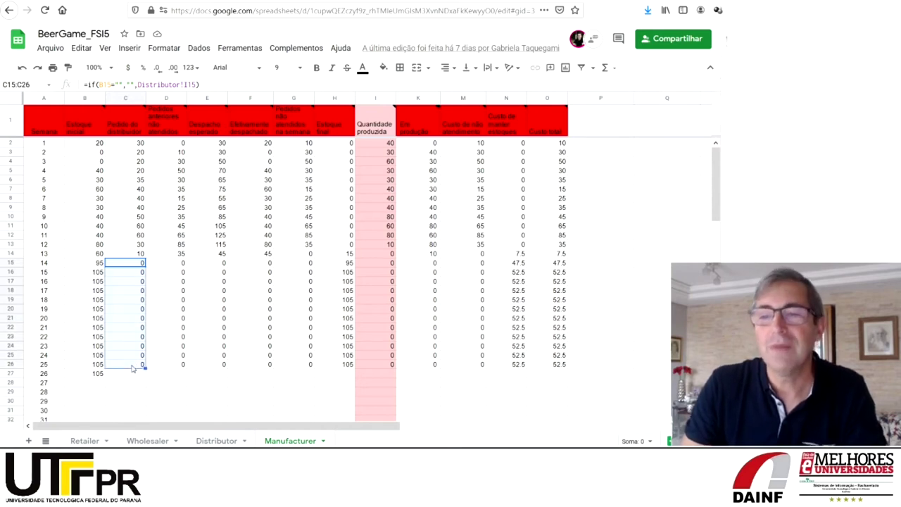
- Inspect the wholesaler's orders on the Distributor sheet from week 1 onwards, including weeks 24 and 25
left_click(217, 441)
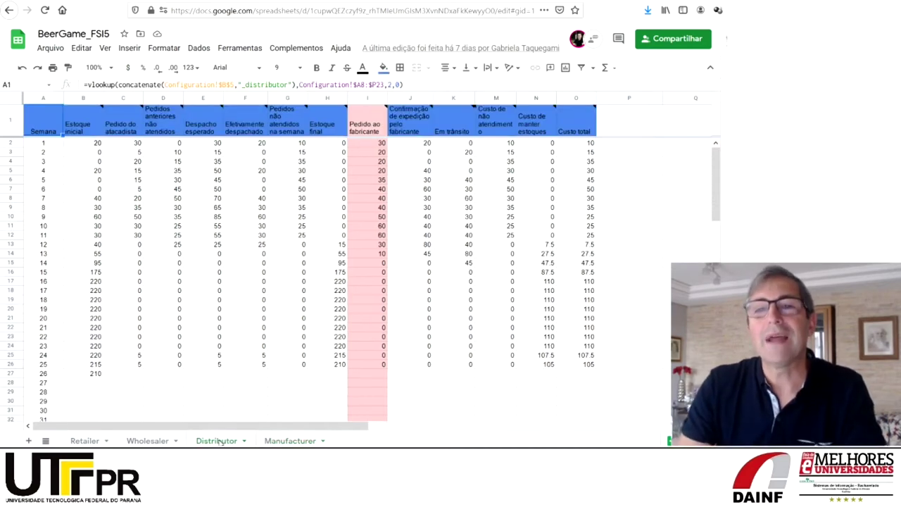
left_click_drag(128, 148, 129, 290)
left_click_drag(128, 334, 131, 367)
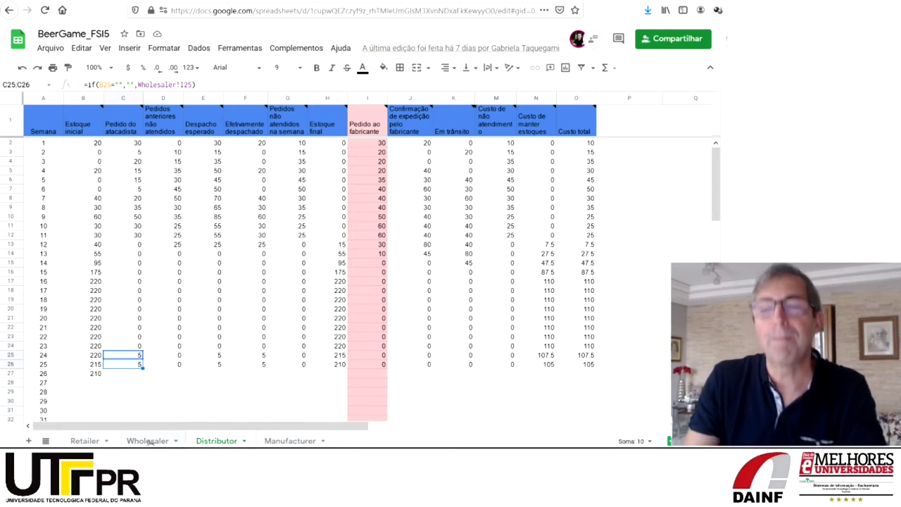
- Examine the final stock on the Wholesaler sheet for weeks 13–26
left_click(148, 440)
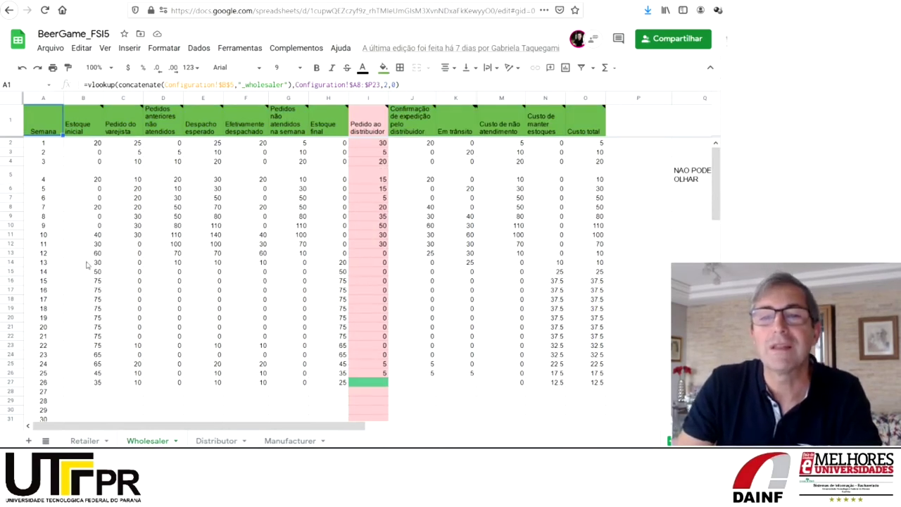
left_click(325, 262)
left_click_drag(325, 278, 328, 386)
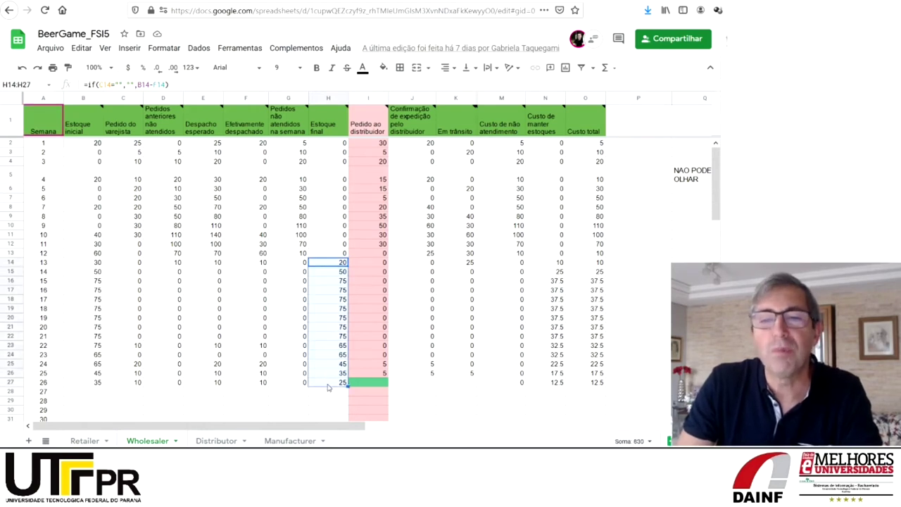
- Check the retailer's orders to the wholesaler for weeks 22 to 26
left_click(125, 347)
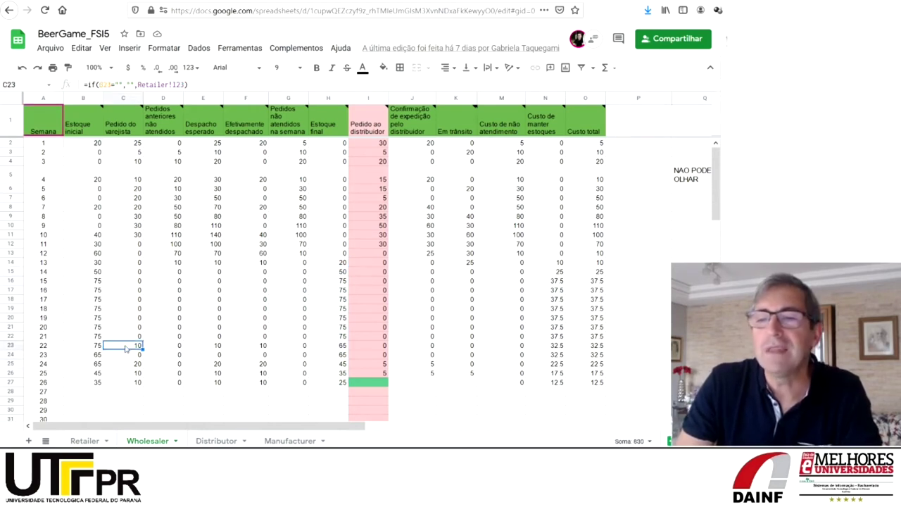
left_click(129, 364)
left_click(128, 374)
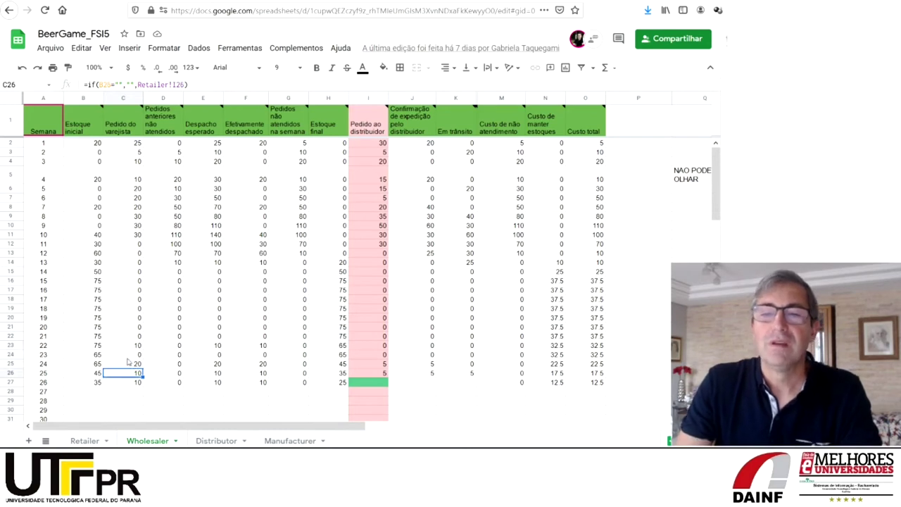
left_click(129, 347)
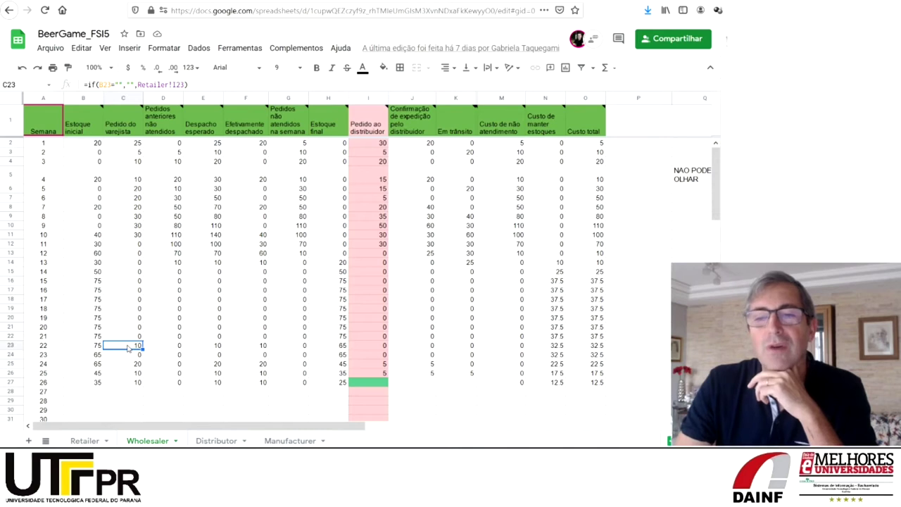
left_click(131, 365)
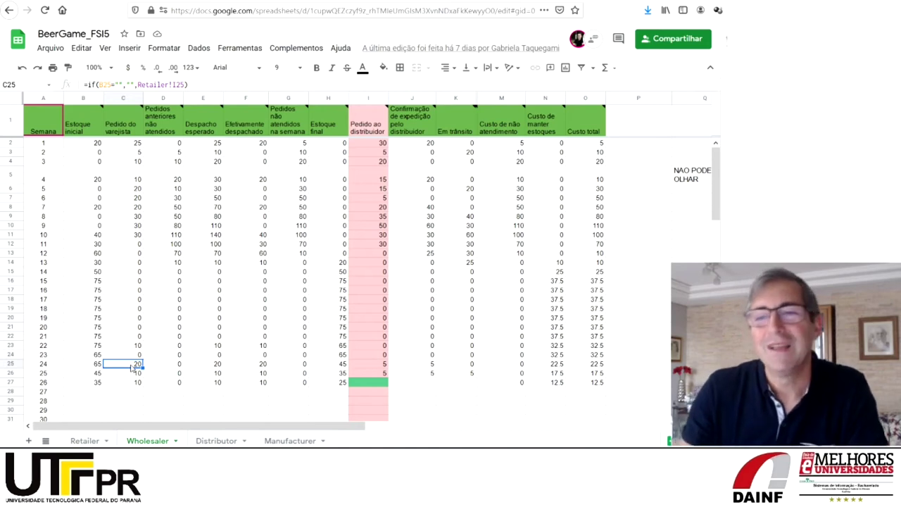
left_click_drag(131, 345, 131, 383)
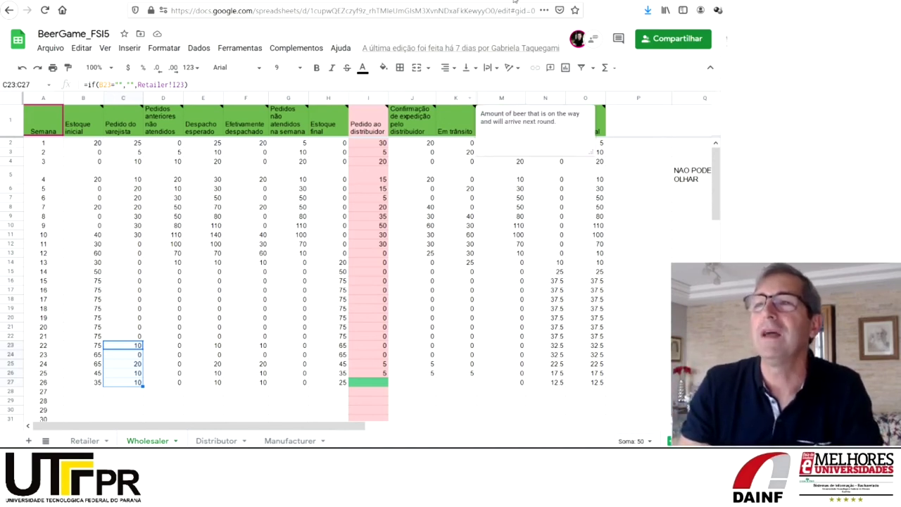
- Switch to BeerGame_FSI3 and examine the Manufacturer sheet's final stock for weeks 8–30
key("alt+Left")
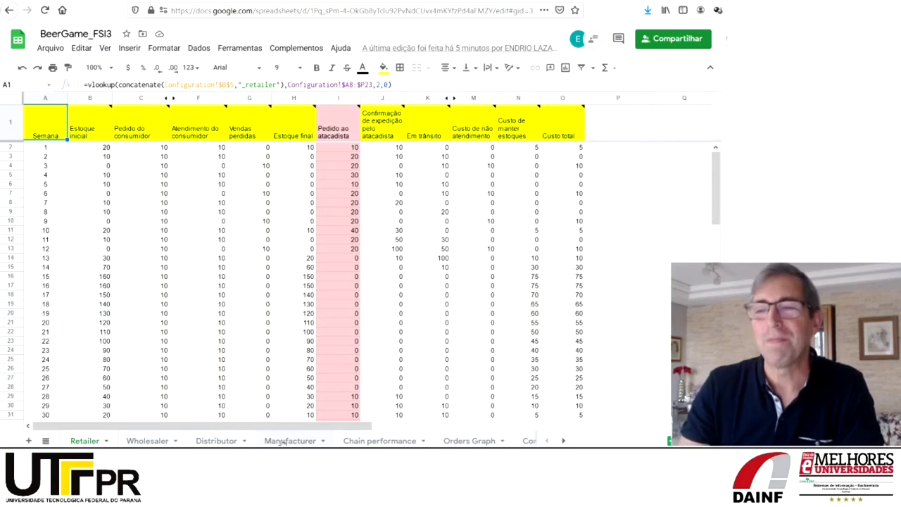
left_click(283, 442)
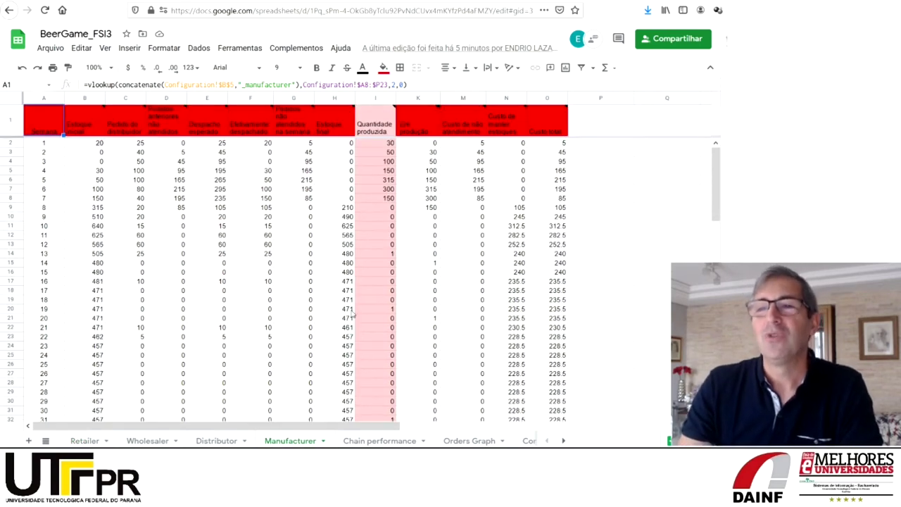
left_click_drag(345, 210, 347, 271)
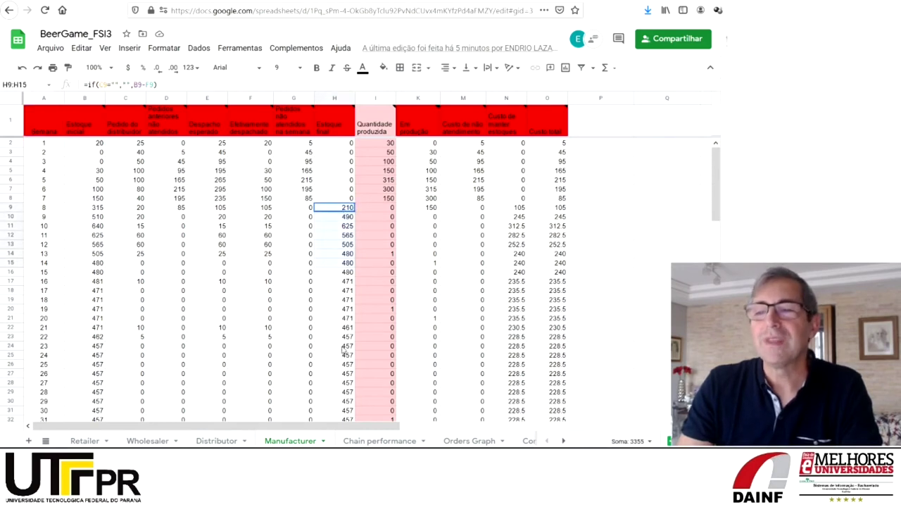
left_click(344, 411, "shift")
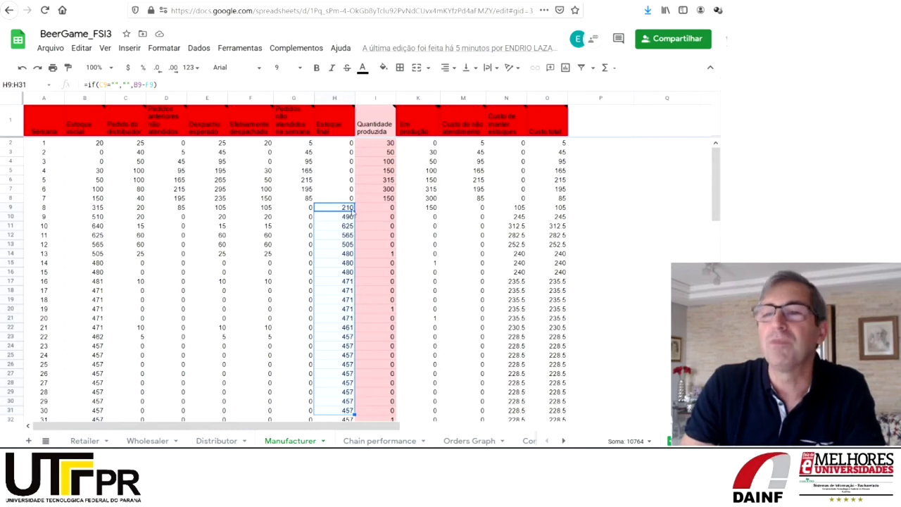
- Compare the distributor's orders for weeks 9–13 with the quantity produced in week 5
left_click(134, 219)
left_click_drag(134, 219, 130, 259)
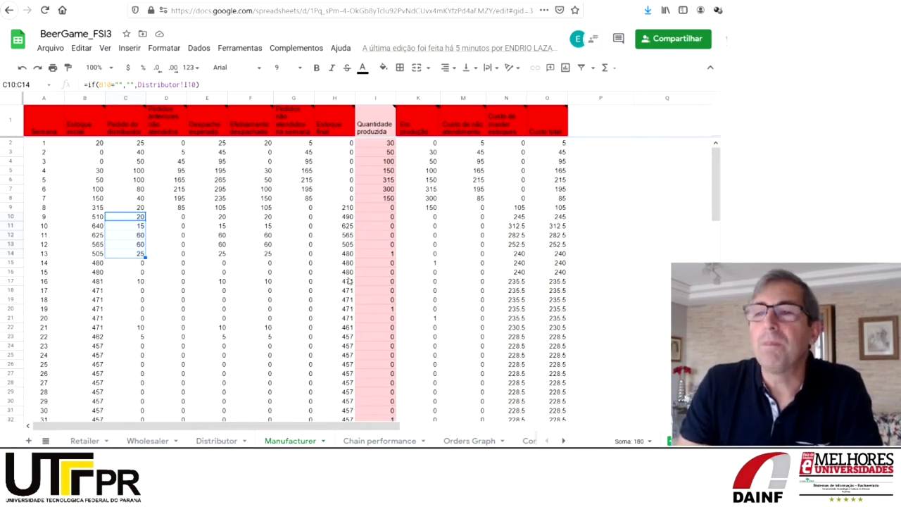
left_click(380, 182)
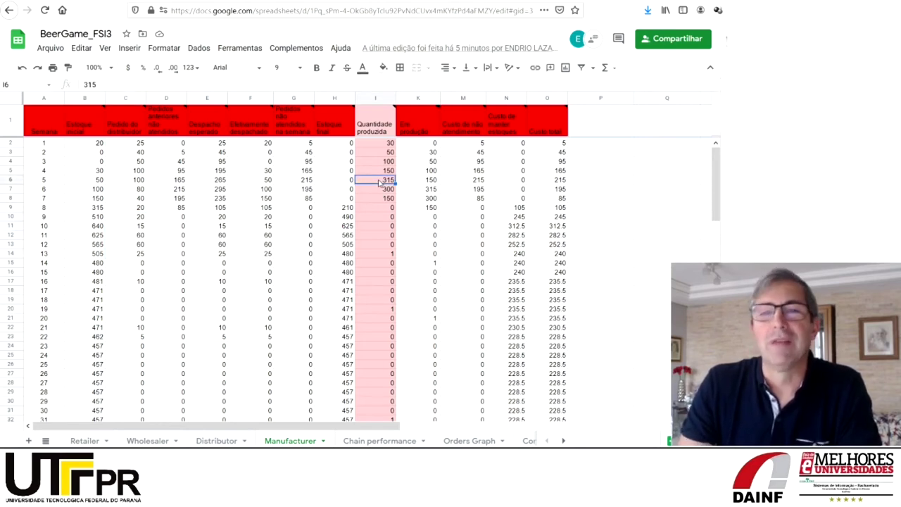
- Compare the week 5 wholesaler order with the distributor's order to the manufacturer, and inspect the wholesaler's final stock for weeks 13–29
left_click(210, 441)
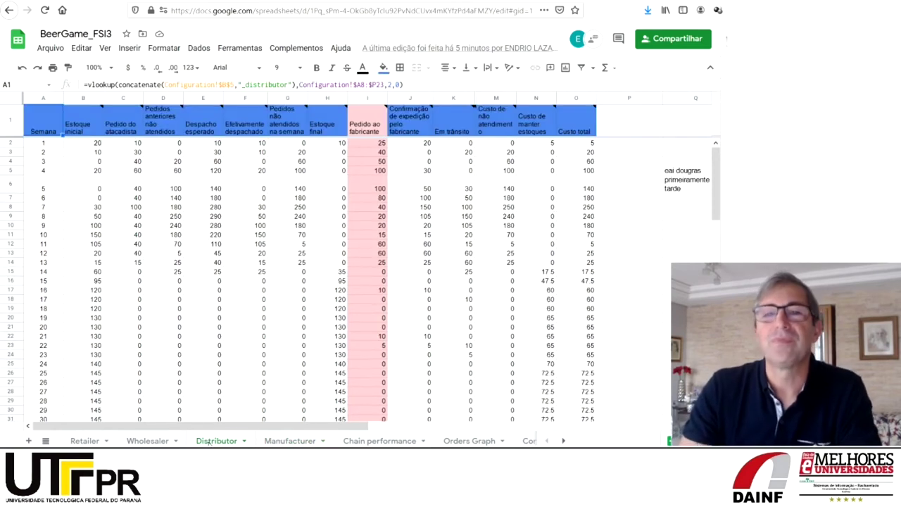
left_click(129, 191)
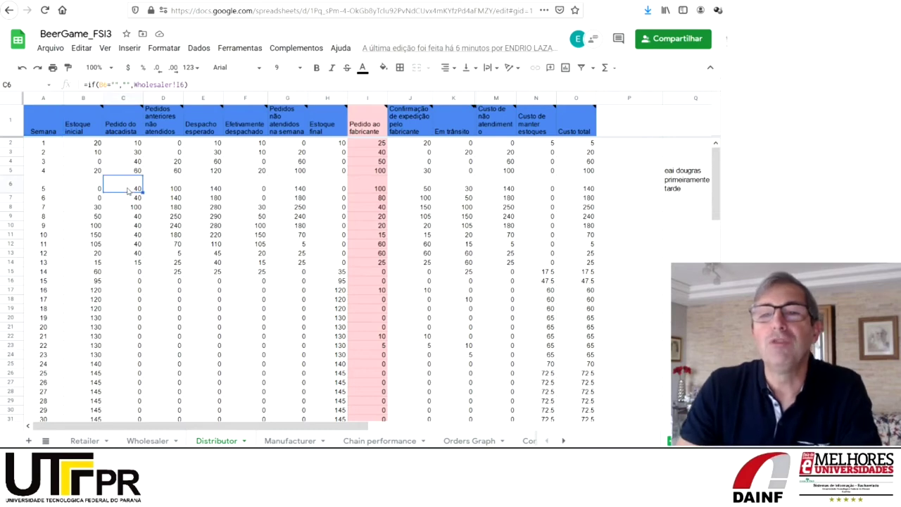
left_click(364, 190)
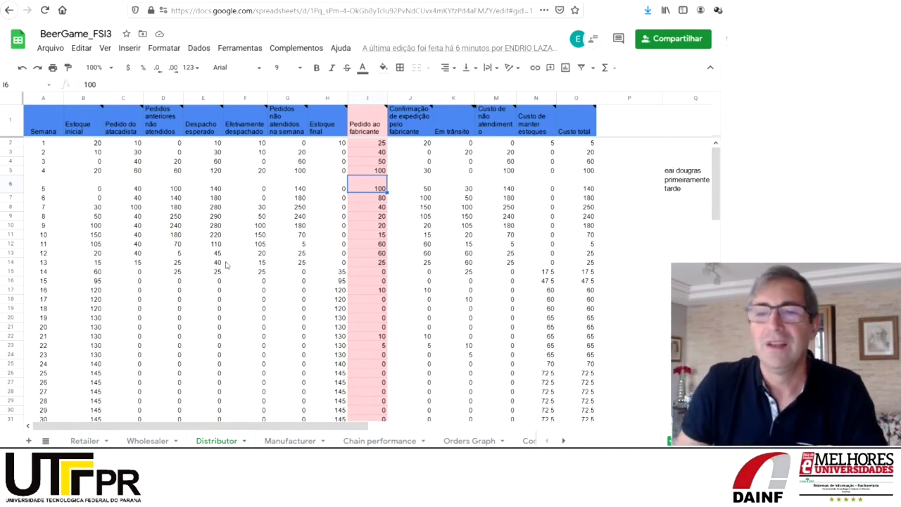
left_click(144, 442)
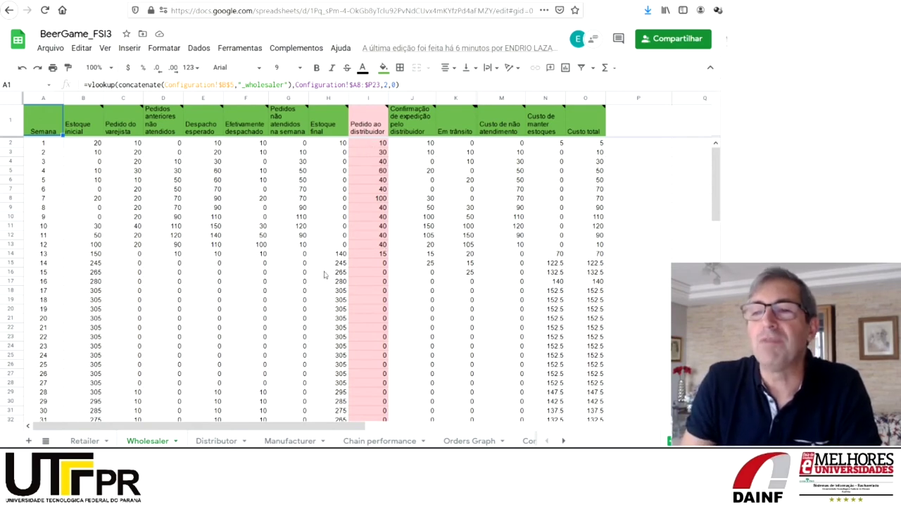
left_click_drag(336, 257, 326, 408)
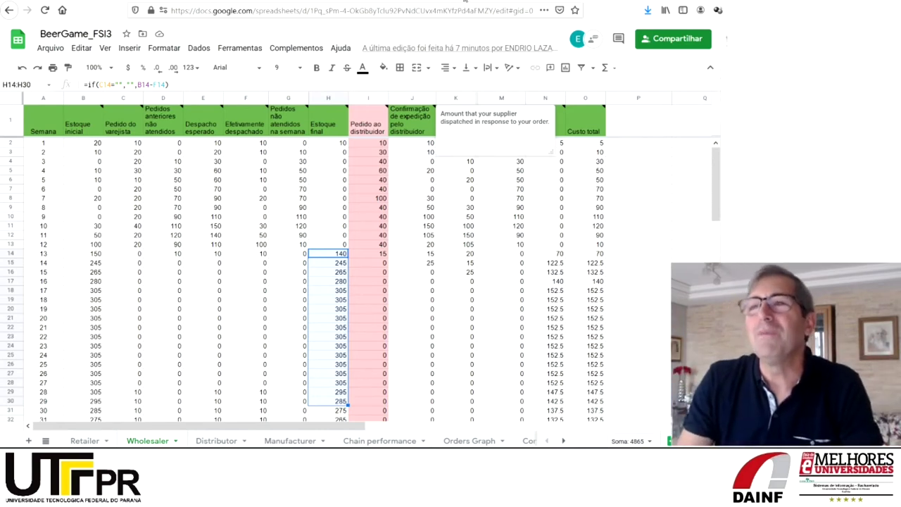
- Switch to BeerGame_FSI2 and examine the Manufacturer sheet's quantities produced for weeks 5–30
key("ctrl+Tab")
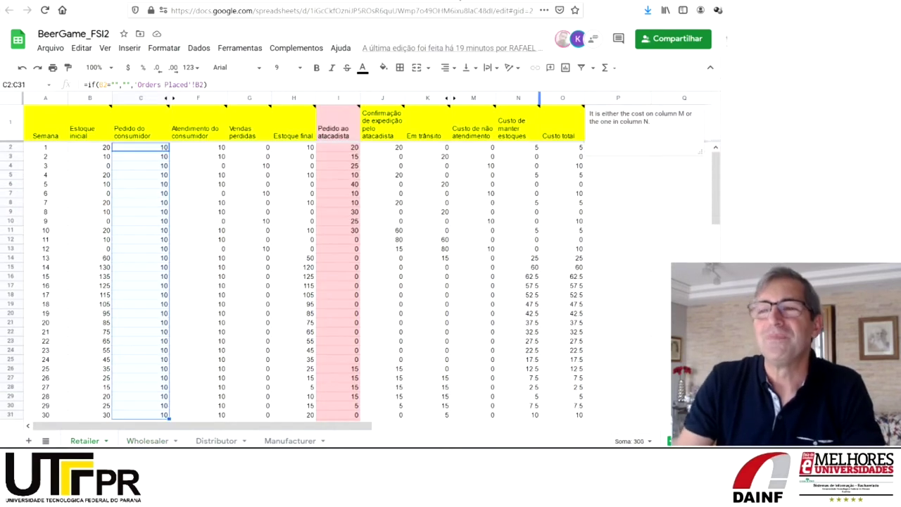
left_click(280, 441)
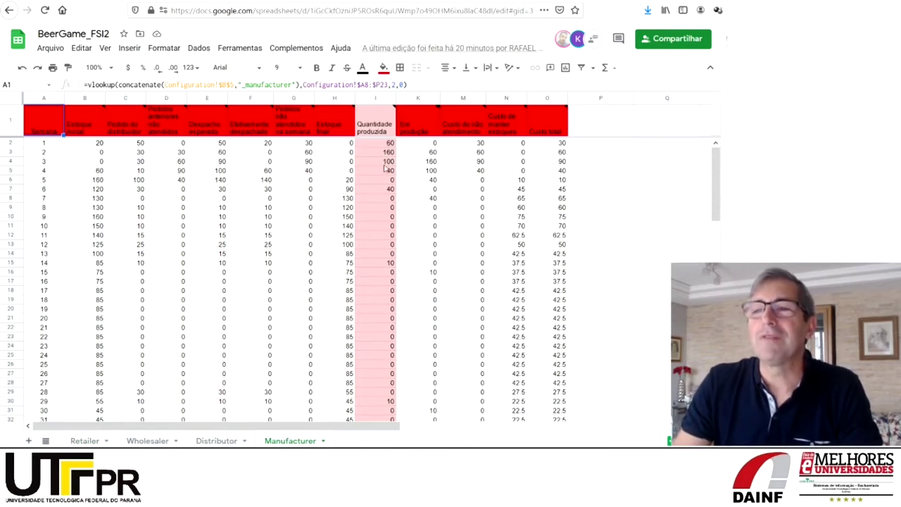
left_click_drag(374, 182, 381, 414)
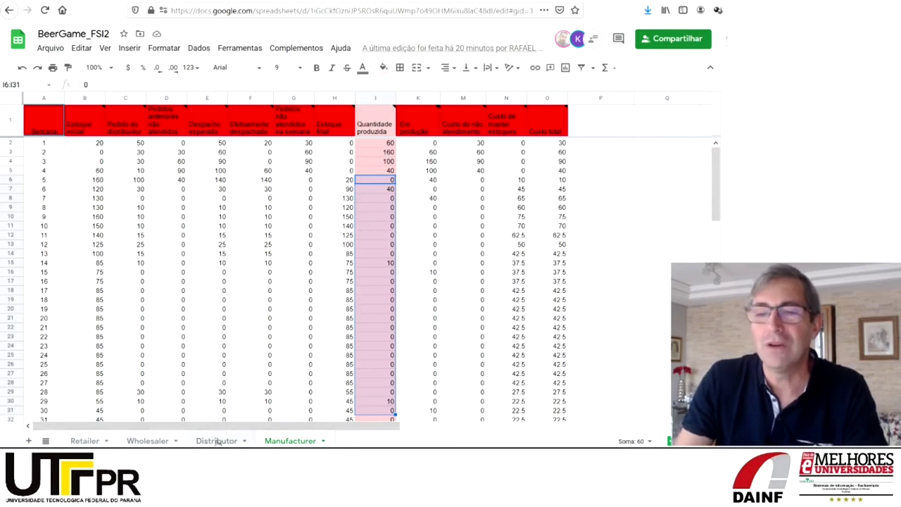
- Compare the distributor's week 5 order with the Manufacturer sheet, and review the wholesaler's orders to the distributor
left_click(218, 440)
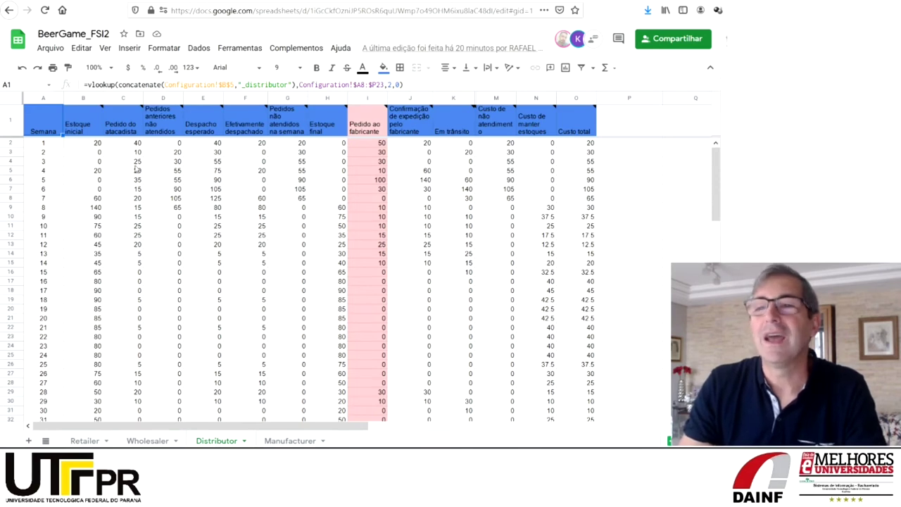
left_click(369, 182)
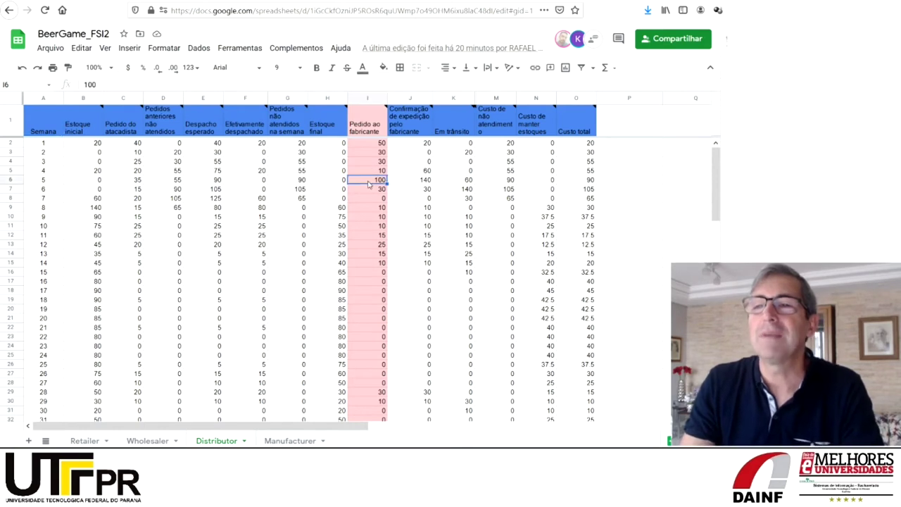
left_click(288, 441)
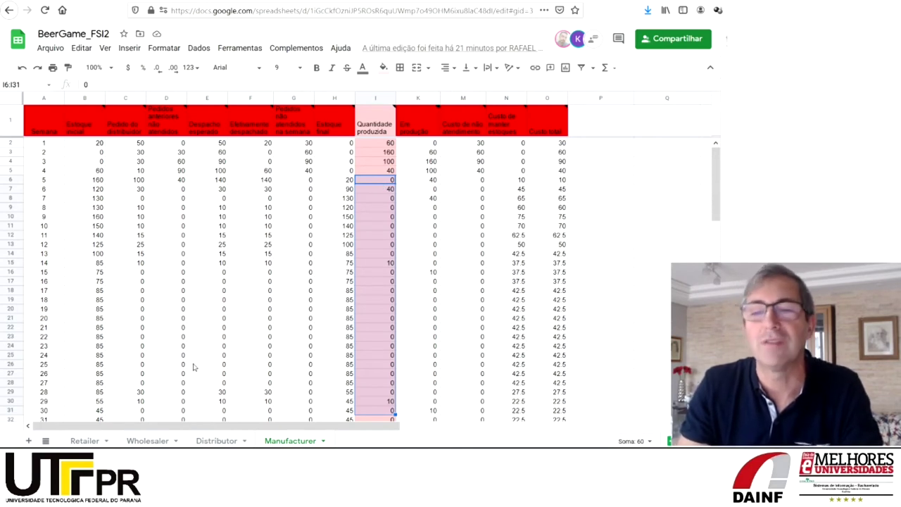
left_click(148, 440)
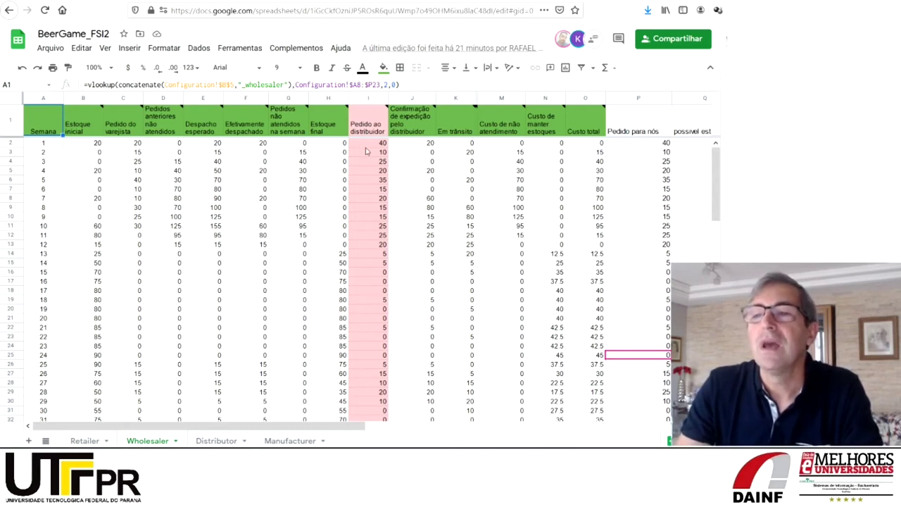
mouse_move(375, 142)
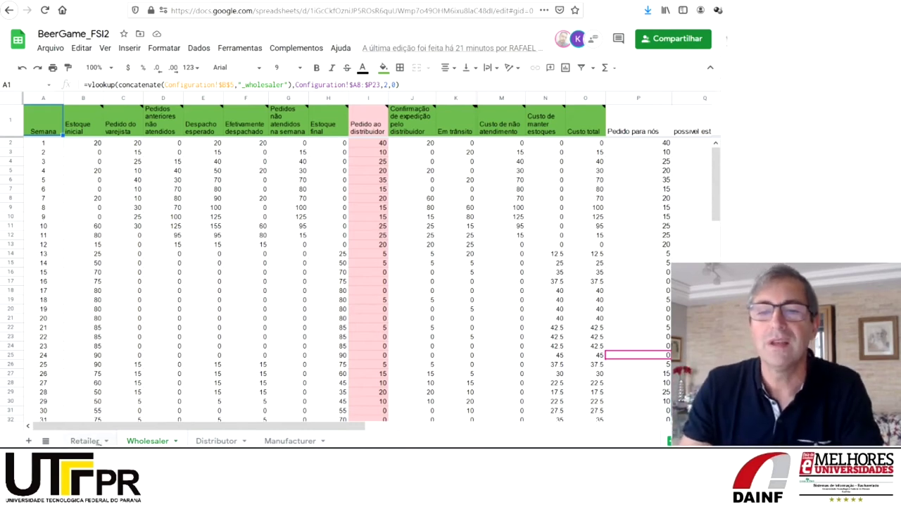
- Switch to BeerGame_FSI1 and examine the Manufacturer sheet's quantities produced for weeks 1–8 and final stock for weeks 9–20
mouse_move(412, 119)
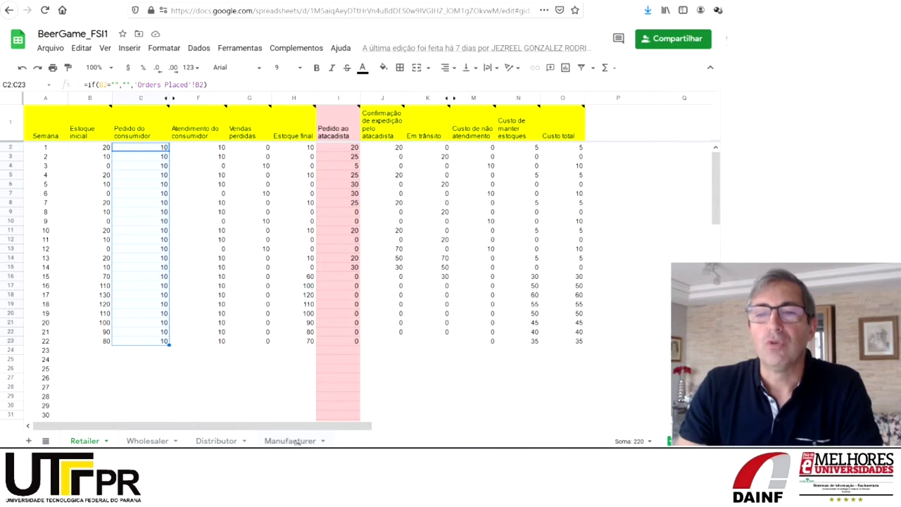
left_click(296, 441)
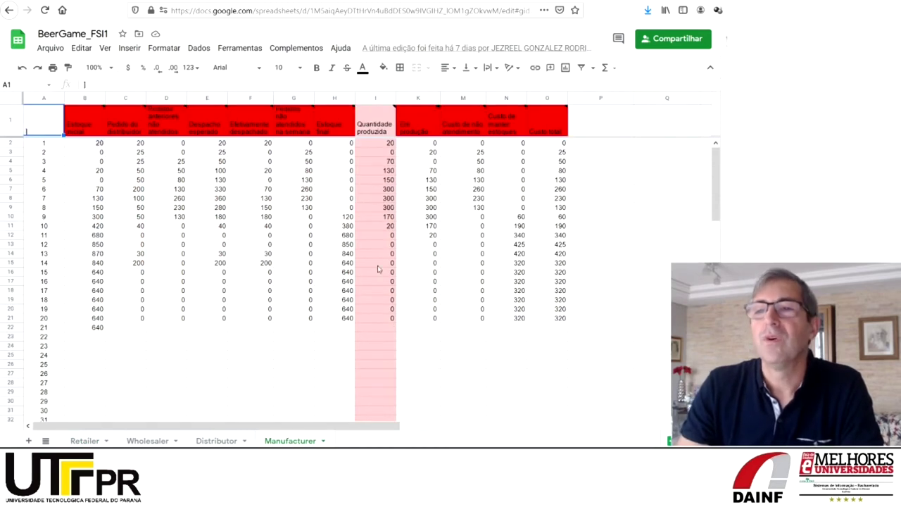
left_click_drag(372, 146, 375, 212)
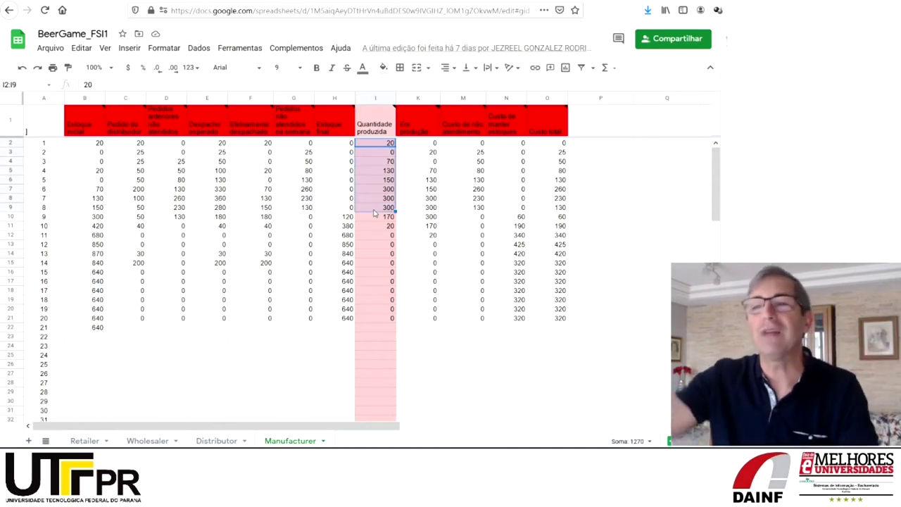
left_click_drag(336, 219, 339, 322)
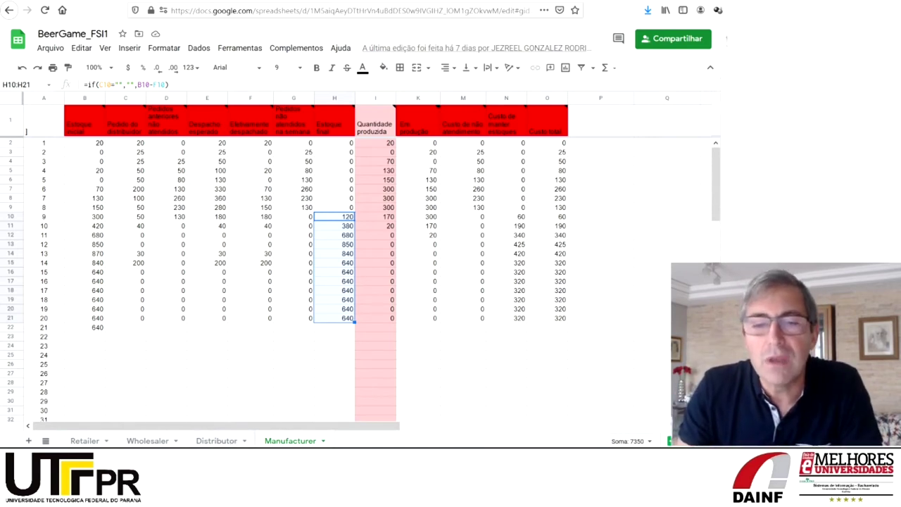
- Unhide the Orders Graph sheet and compare its curves with the consumer orders on the Retailer sheet
left_click(46, 441)
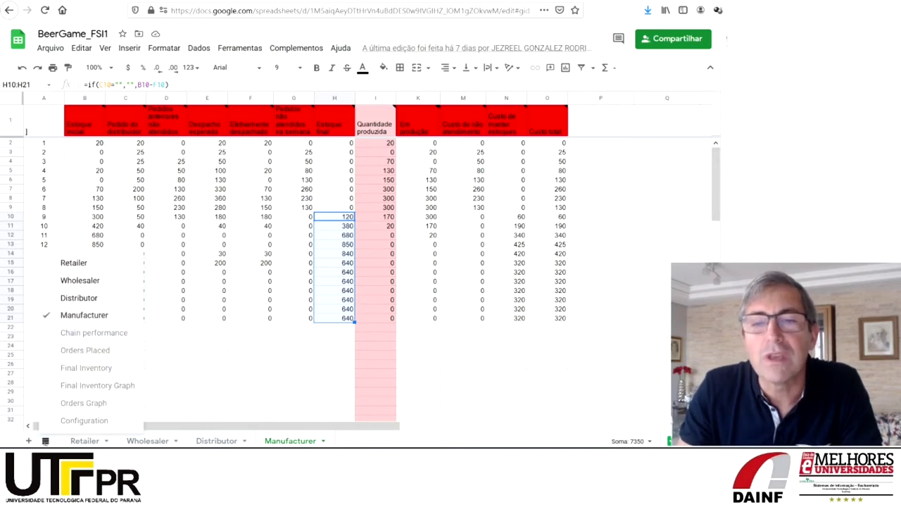
left_click(77, 406)
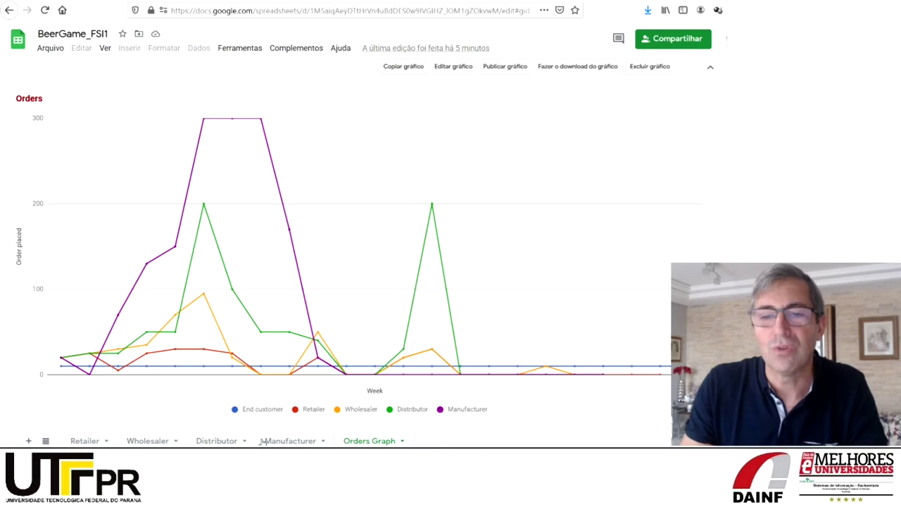
left_click(84, 440)
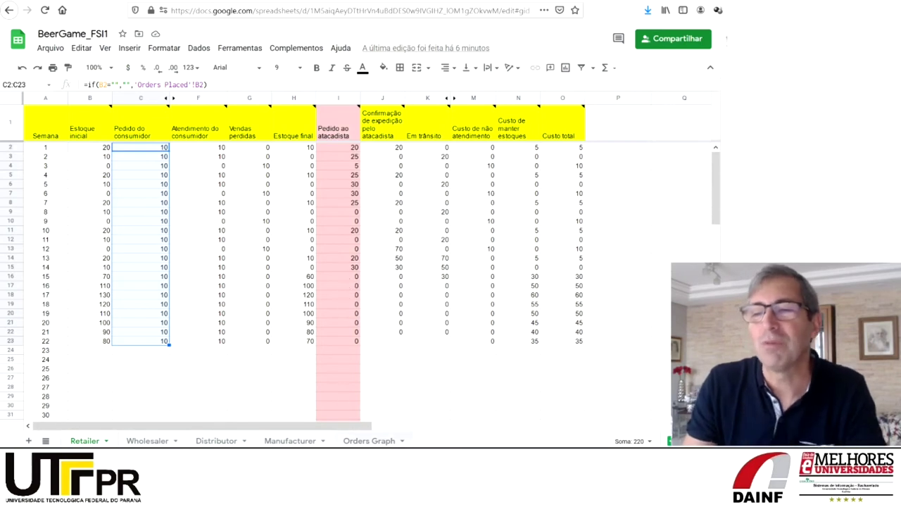
left_click(368, 440)
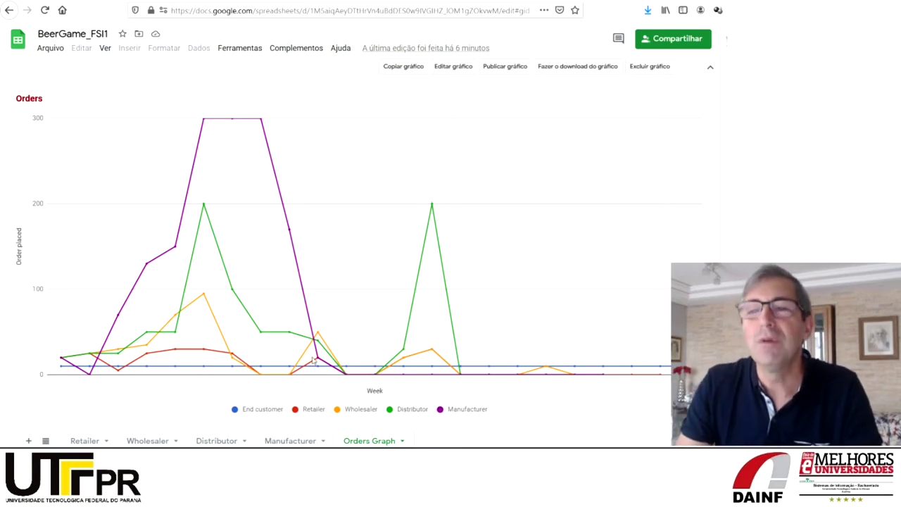
mouse_move(204, 208)
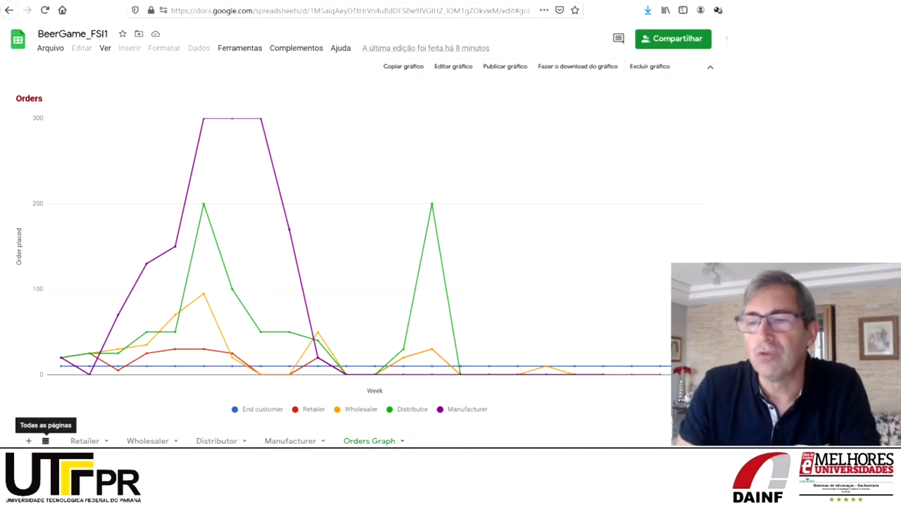
- Unhide the Final Inventory Graph sheet, and switch to BeerGame_FSI2 to unhide its Orders Graph sheet
left_click(45, 440)
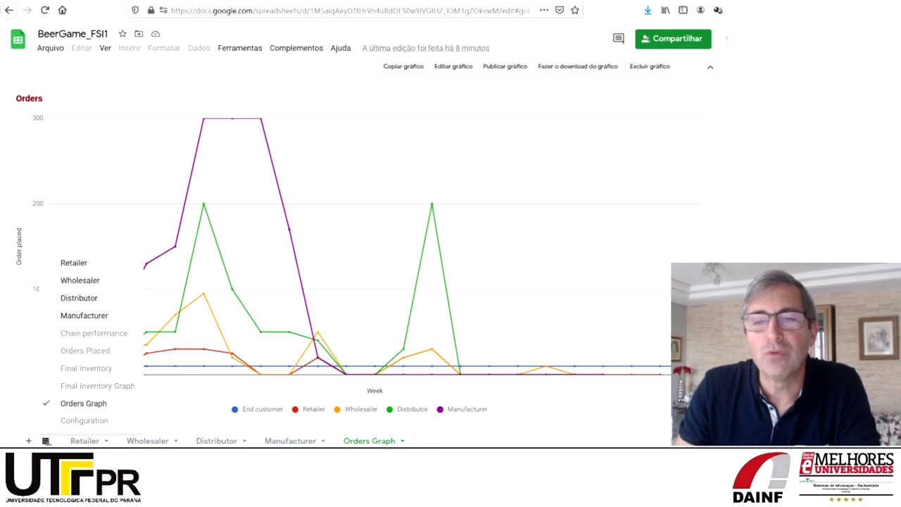
left_click(71, 387)
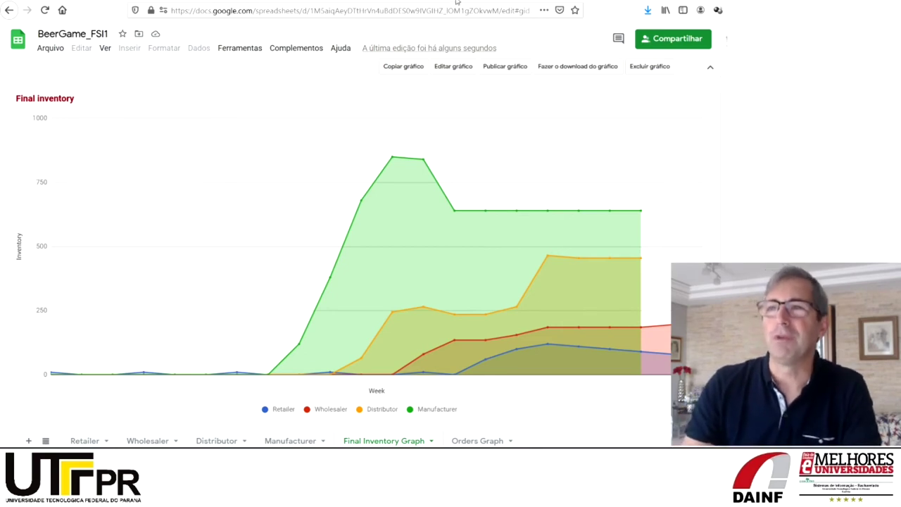
key("ctrl+Tab")
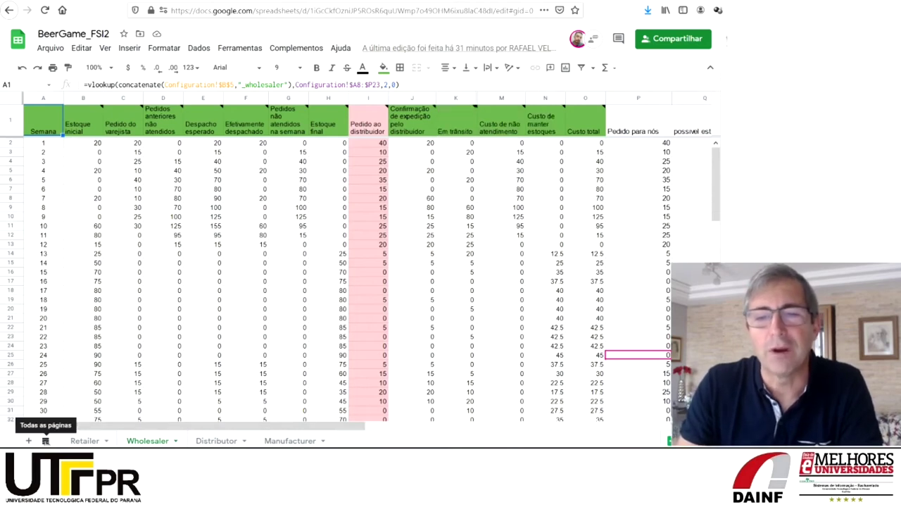
left_click(46, 441)
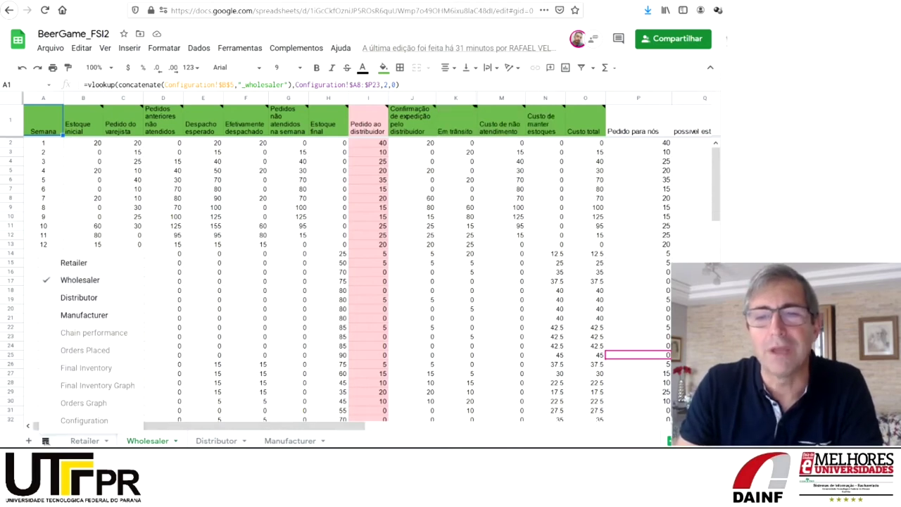
left_click(78, 406)
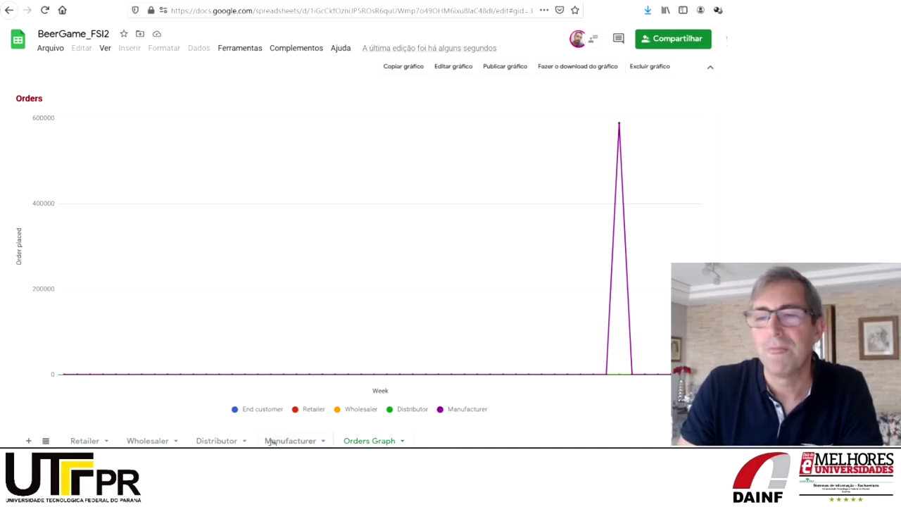
- Set the week 44 quantity produced on the Manufacturer sheet to 0
left_click(272, 441)
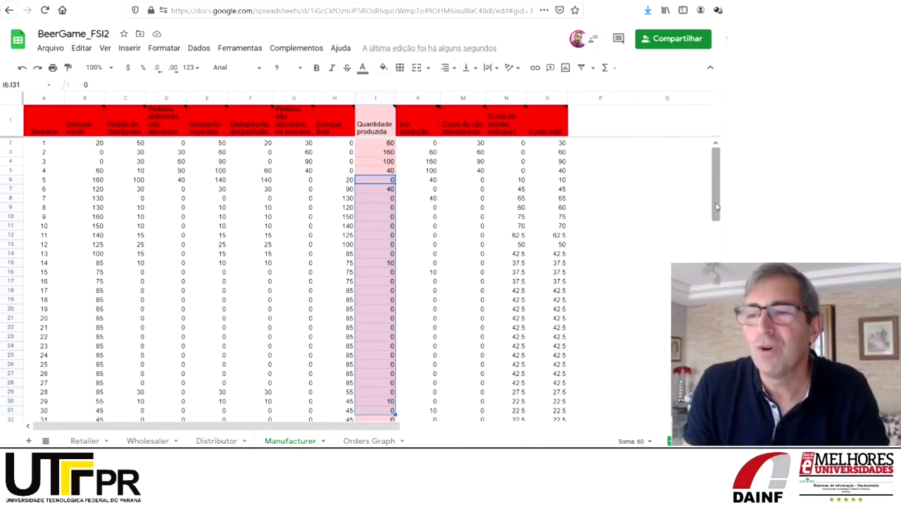
left_click_drag(716, 219, 716, 288)
scroll(716, 225, "down", 2)
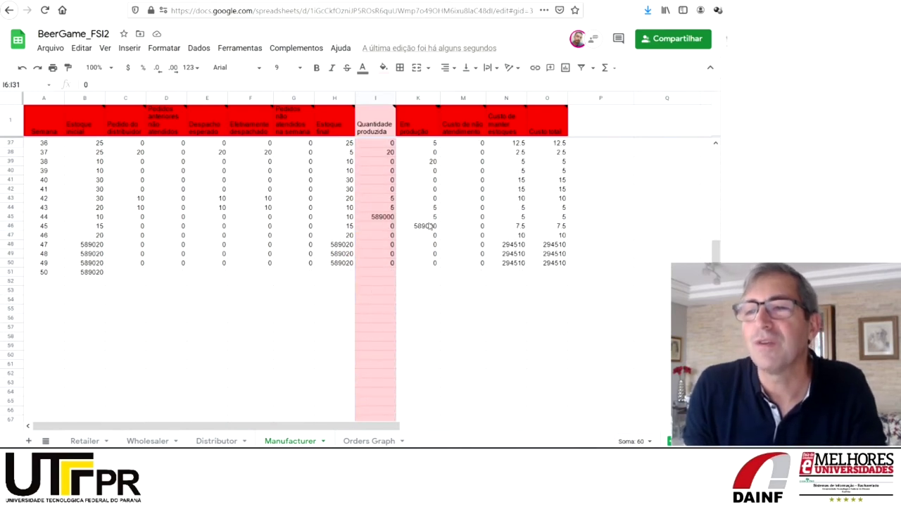
left_click(387, 218)
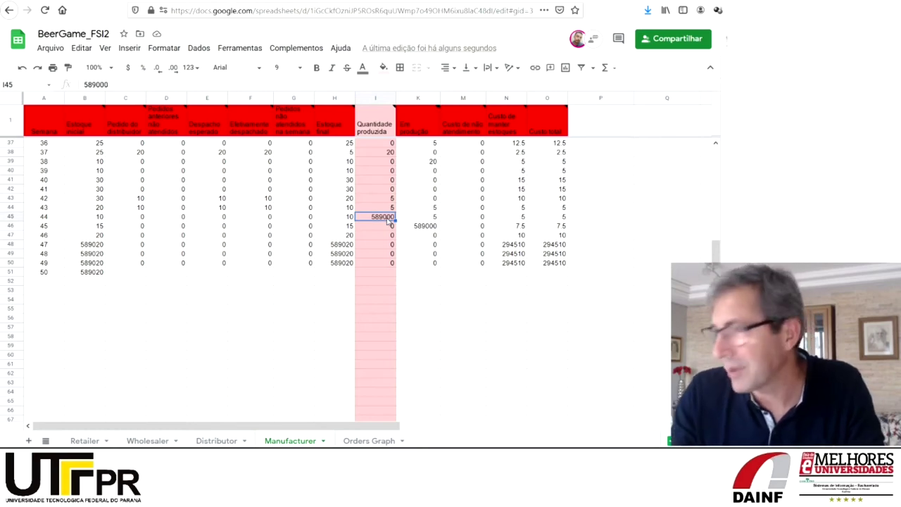
type("0")
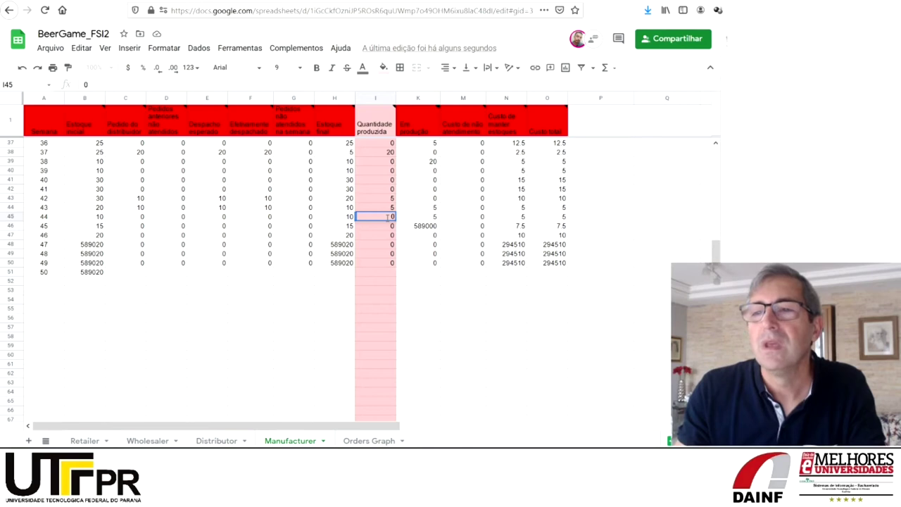
key("Return")
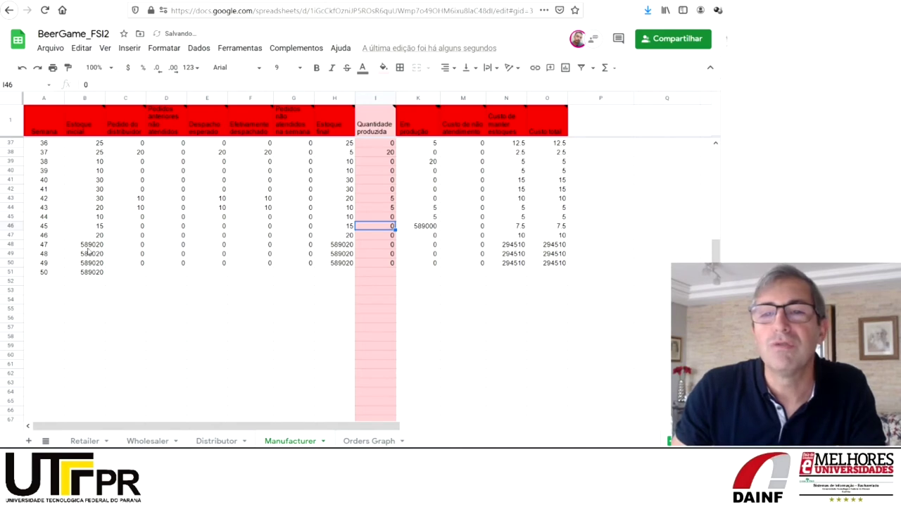
- Review the distributor's orders to the manufacturer and final stock through week 50
left_click(231, 440)
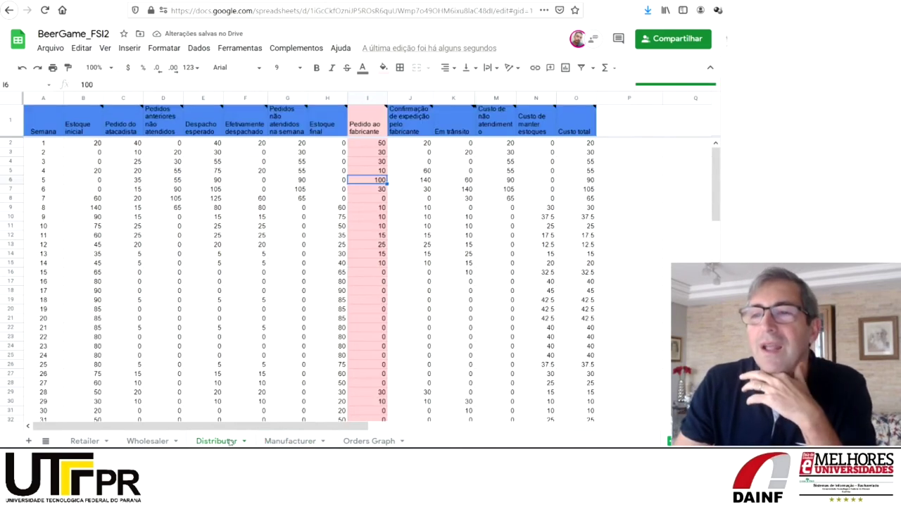
left_click_drag(718, 172, 720, 241)
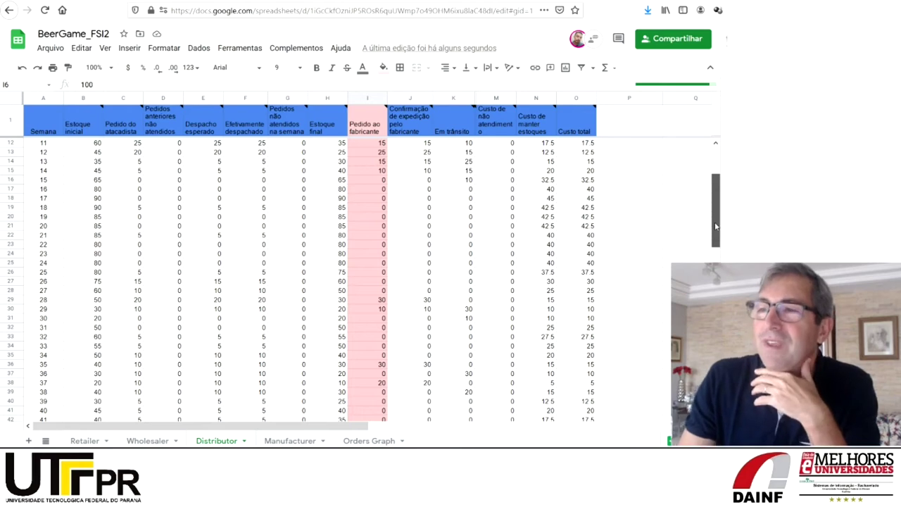
scroll(716, 235, "up", 3)
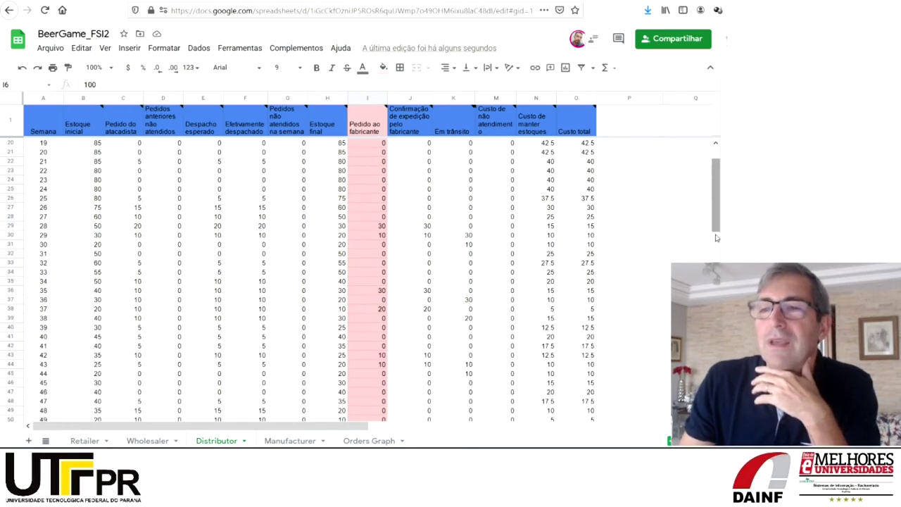
left_click_drag(716, 224, 717, 319)
scroll(301, 268, "down", 3)
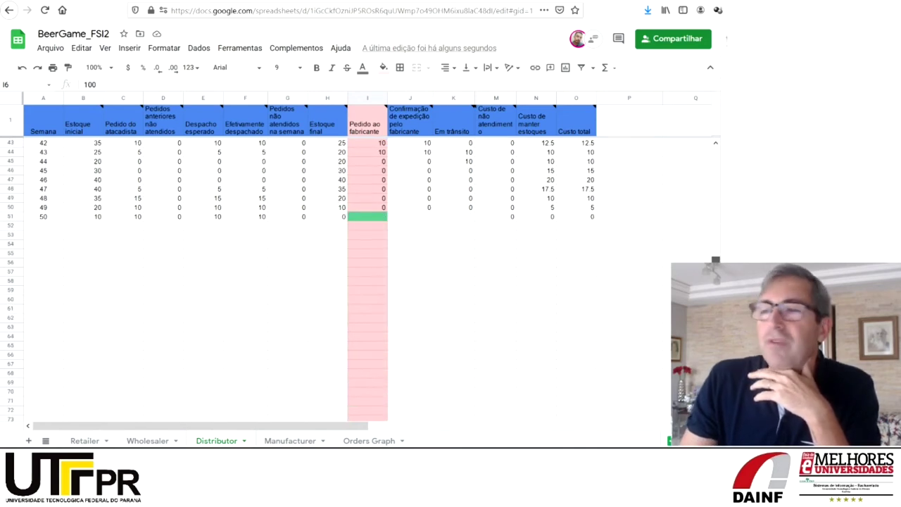
scroll(316, 211, "up", 2)
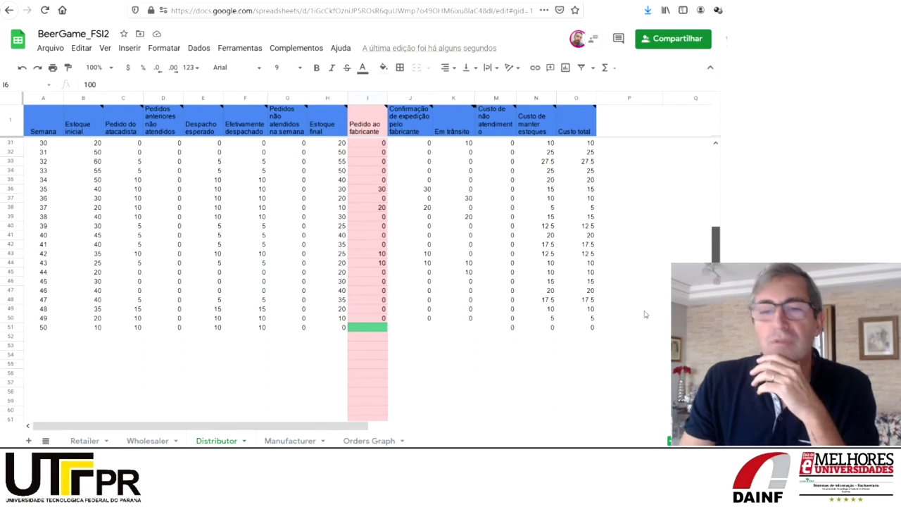
- Clear the contents of rows 37 to 51 (weeks 36–50) on the Manufacturer sheet
left_click(287, 441)
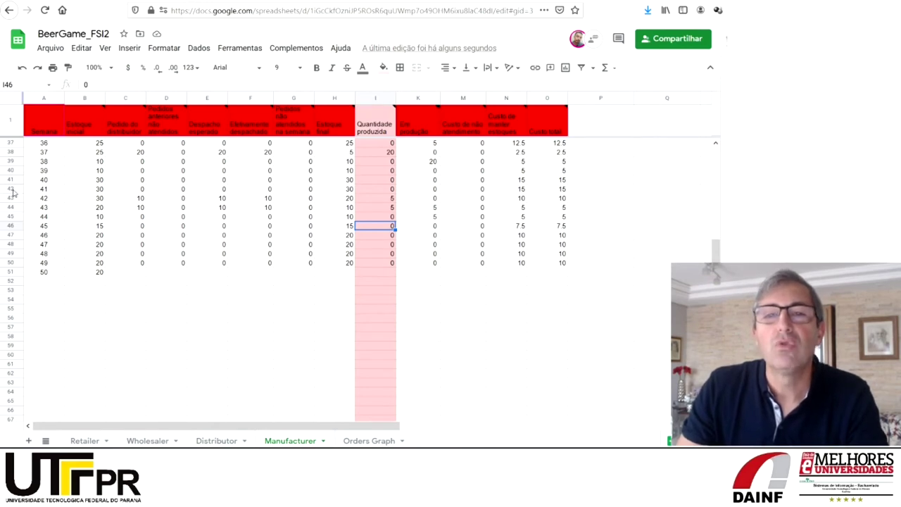
left_click(11, 271)
left_click_drag(9, 215, 6, 144)
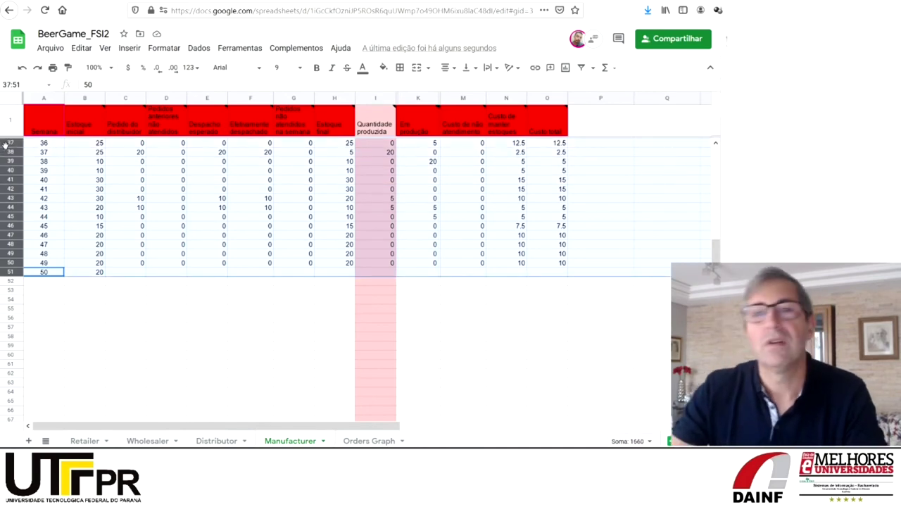
key("Delete")
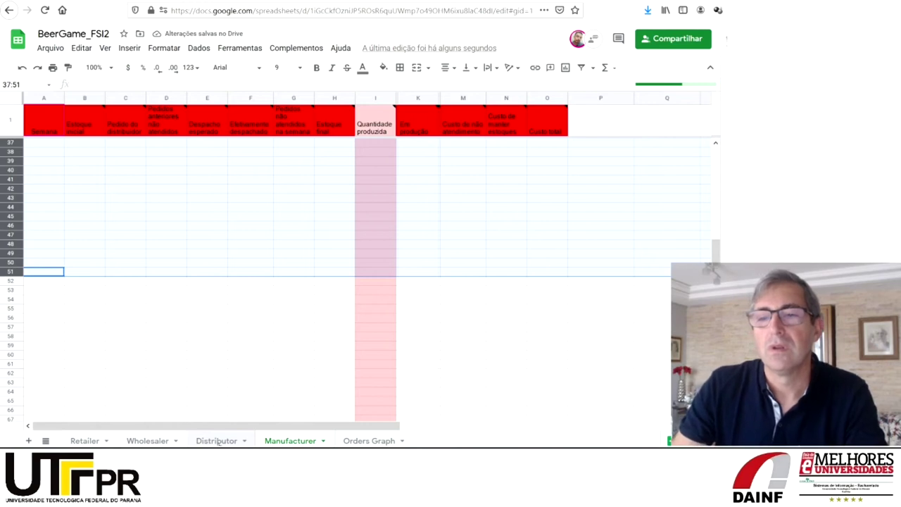
- Check the last weeks of the Distributor sheet and examine the updated curves on the Orders Graph sheet
left_click(216, 440)
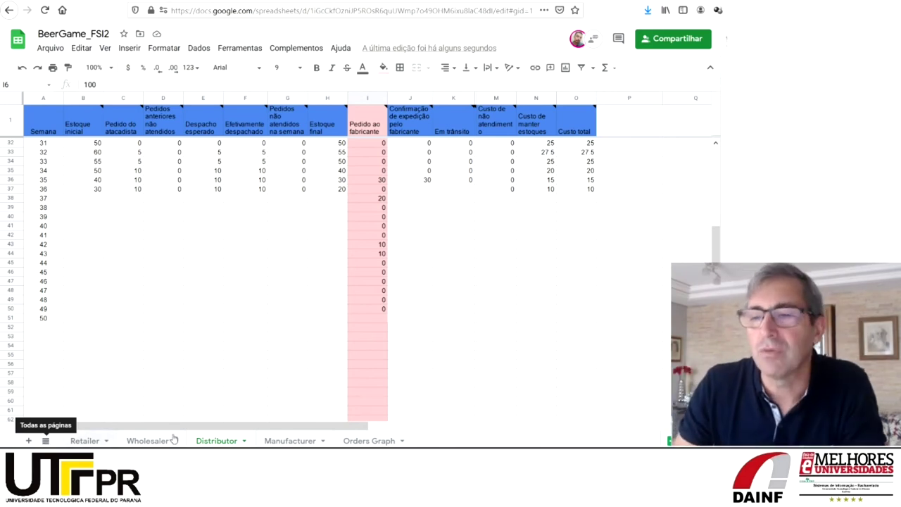
left_click(369, 441)
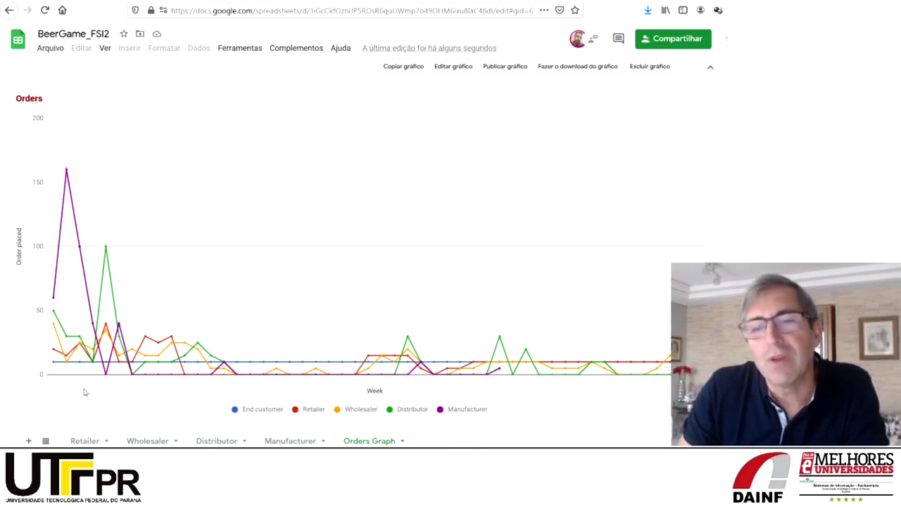
mouse_move(52, 365)
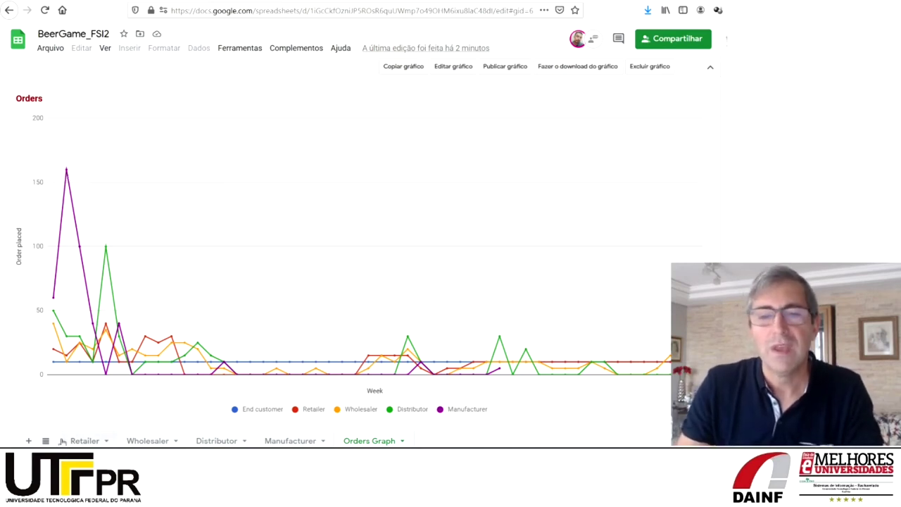
- Unhide the Final Inventory Graph sheet and examine the retailer's stock curve against the other supply chain members
left_click(46, 440)
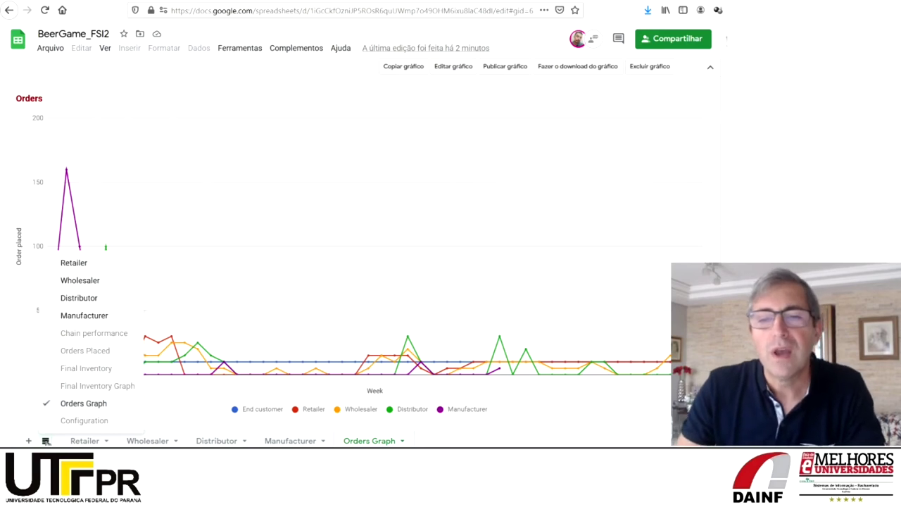
left_click(84, 387)
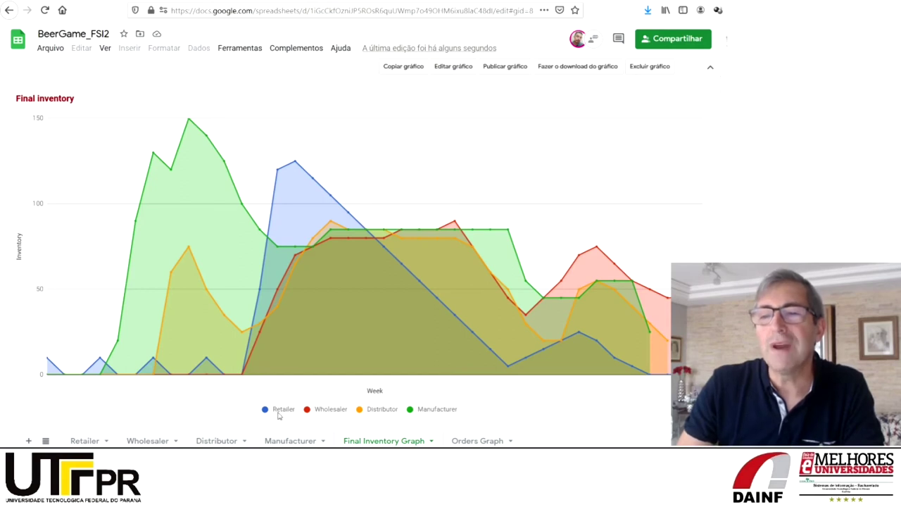
mouse_move(280, 171)
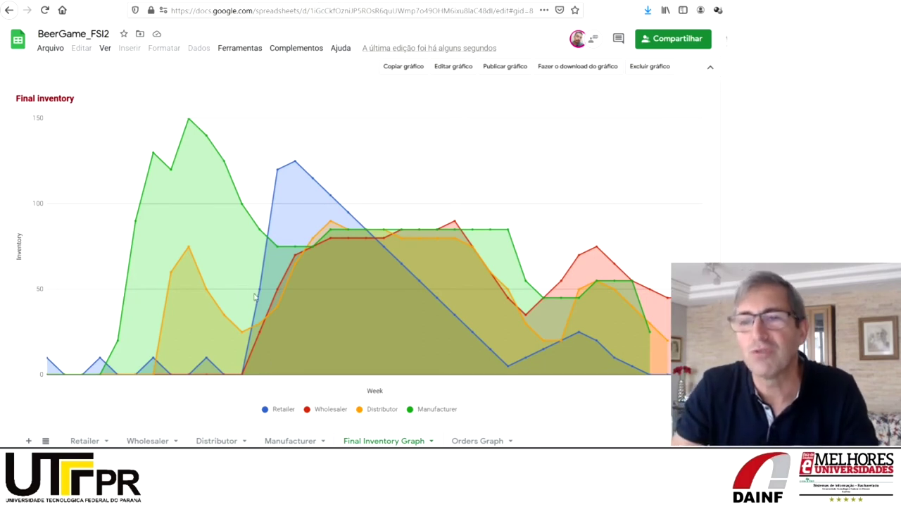
mouse_move(261, 291)
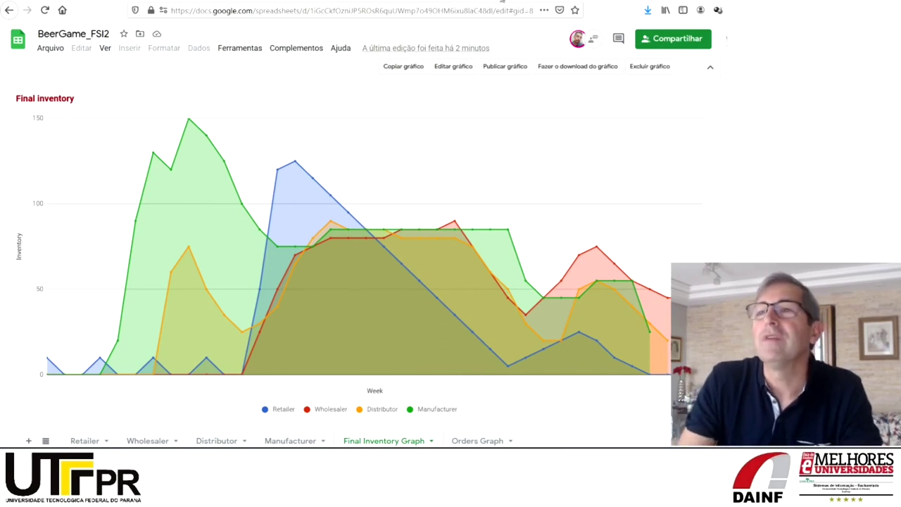
- Switch to BeerGame_FSI3, examine its Orders Graph sheet, and unhide the Final Inventory Graph sheet to compare the members' stock
left_click(502, 2)
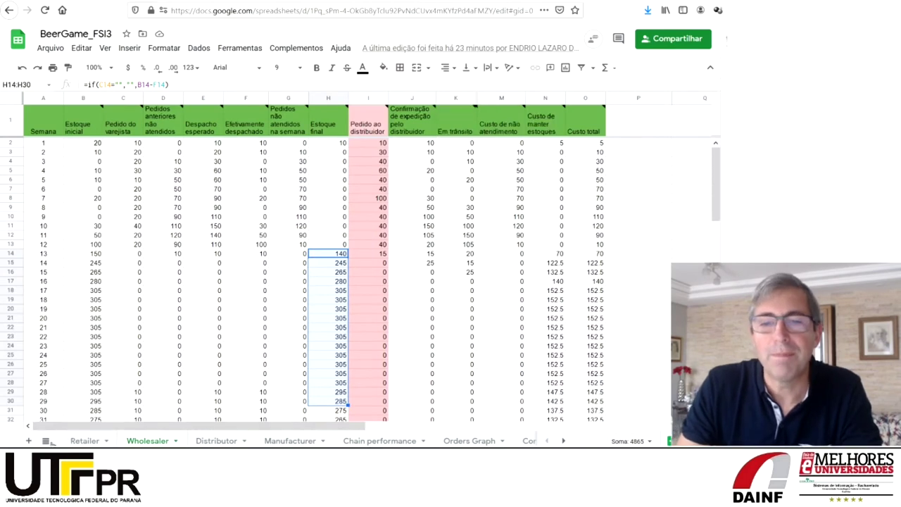
left_click(46, 440)
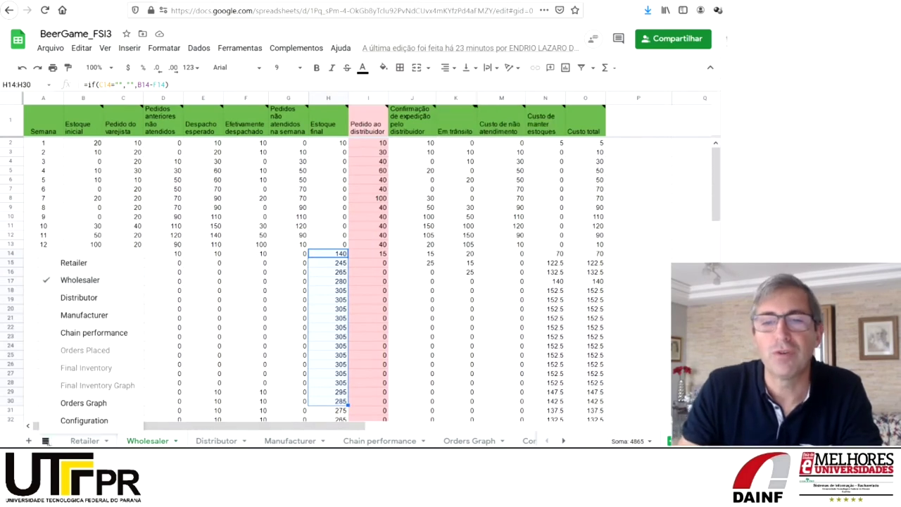
left_click(76, 405)
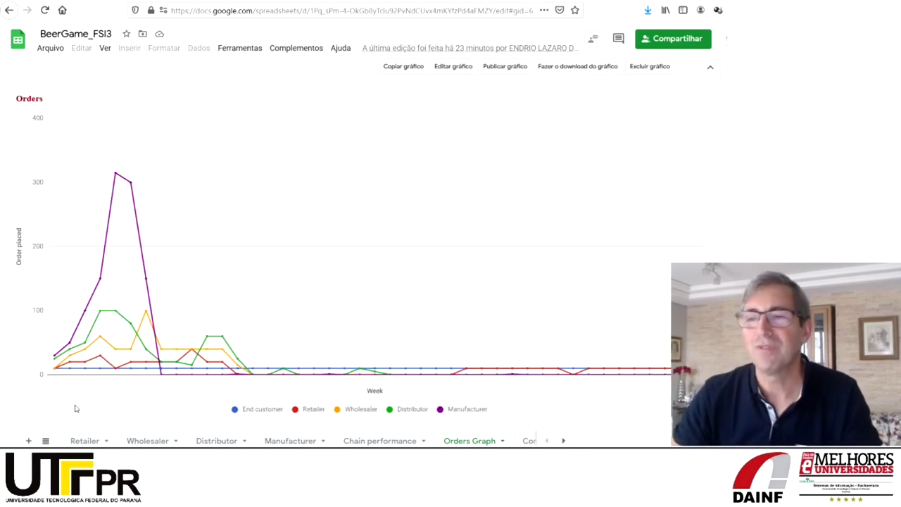
mouse_move(117, 176)
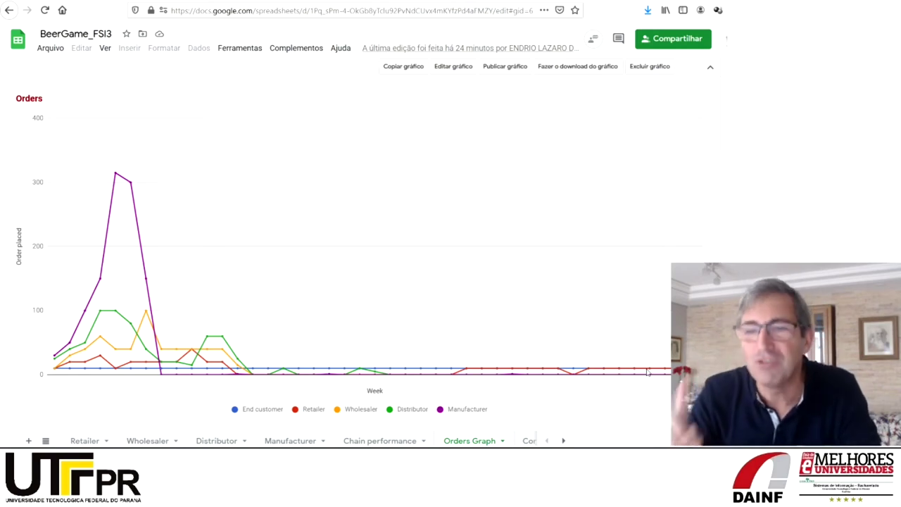
mouse_move(633, 370)
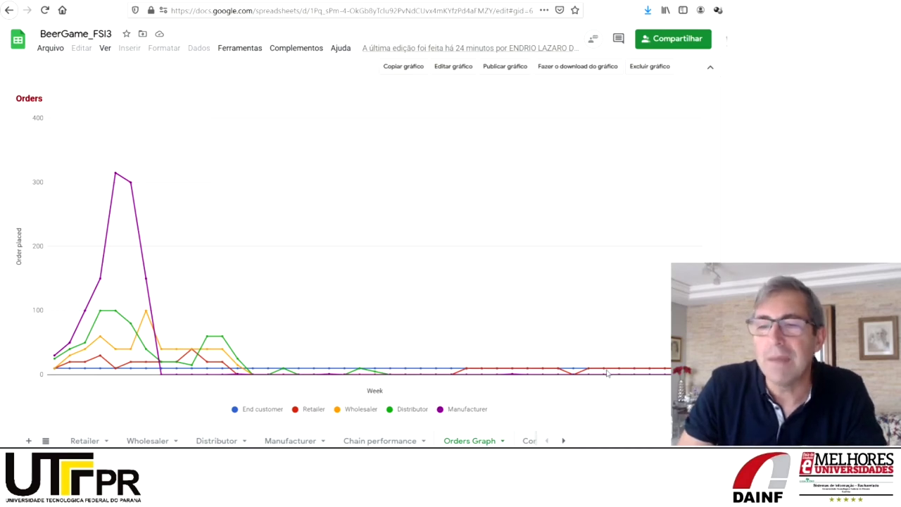
left_click(46, 441)
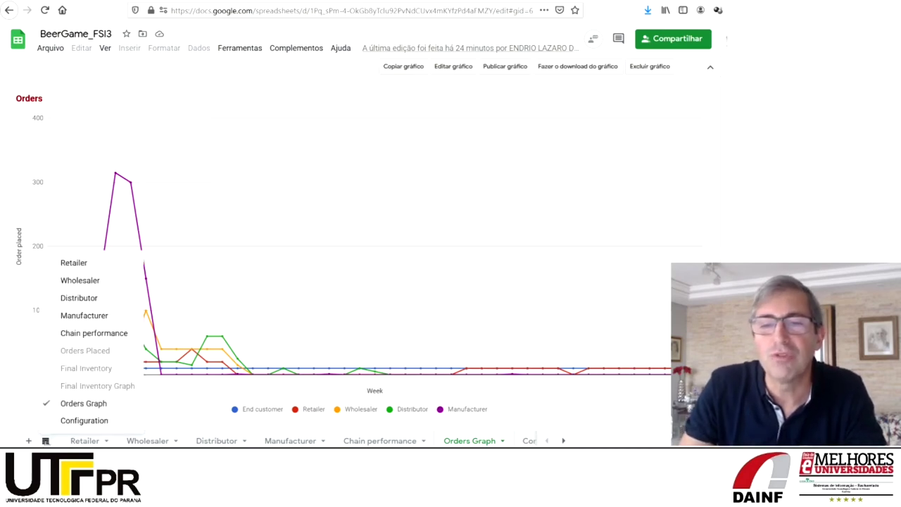
left_click(71, 386)
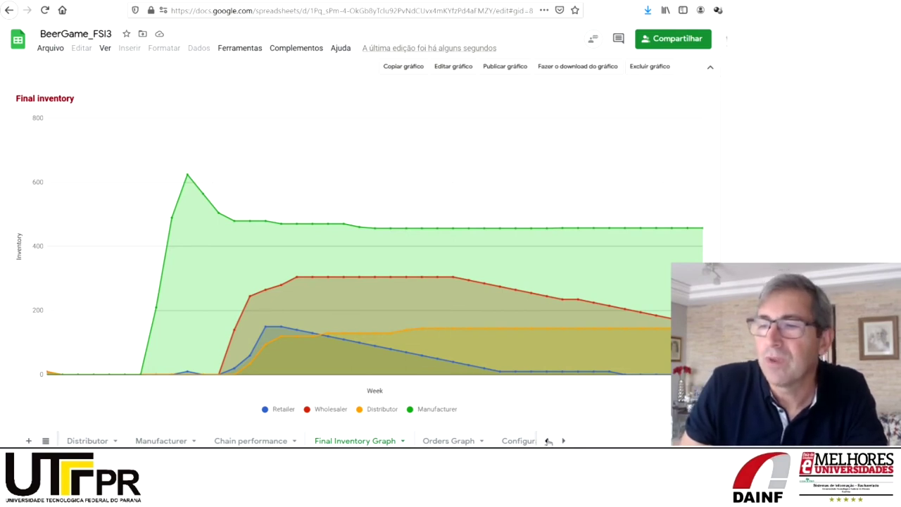
- Check the final stock, orders to the wholesaler and dispatch confirmations for weeks 38 to 42 on the Retailer sheet
left_click(548, 441)
left_click(547, 441)
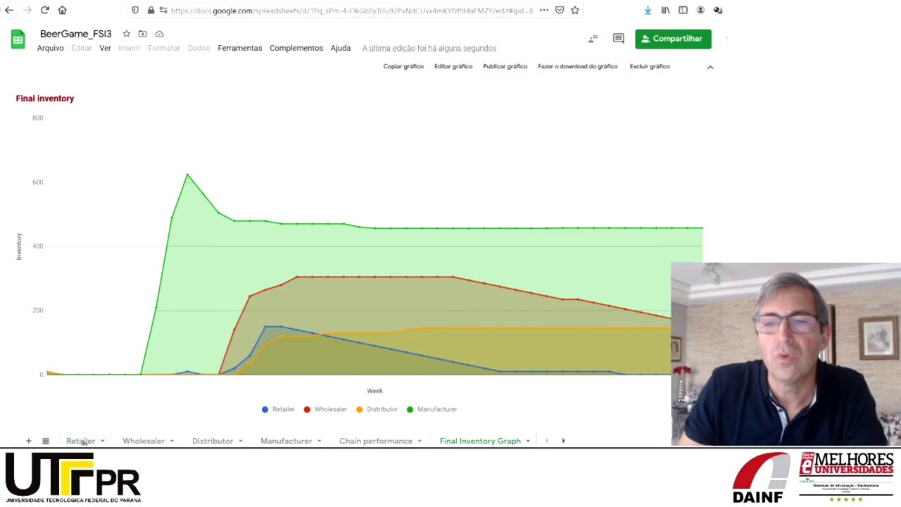
left_click(80, 441)
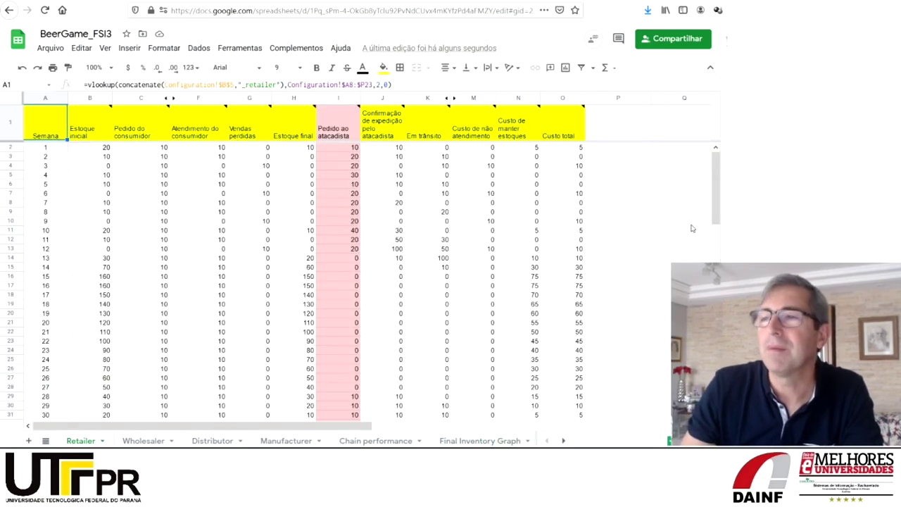
left_click_drag(717, 216, 718, 250)
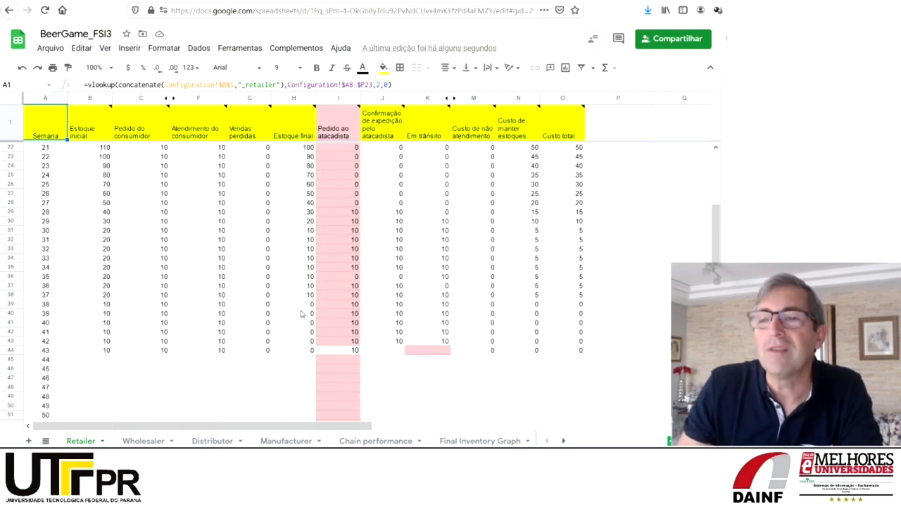
left_click_drag(347, 304, 352, 341)
left_click(381, 305)
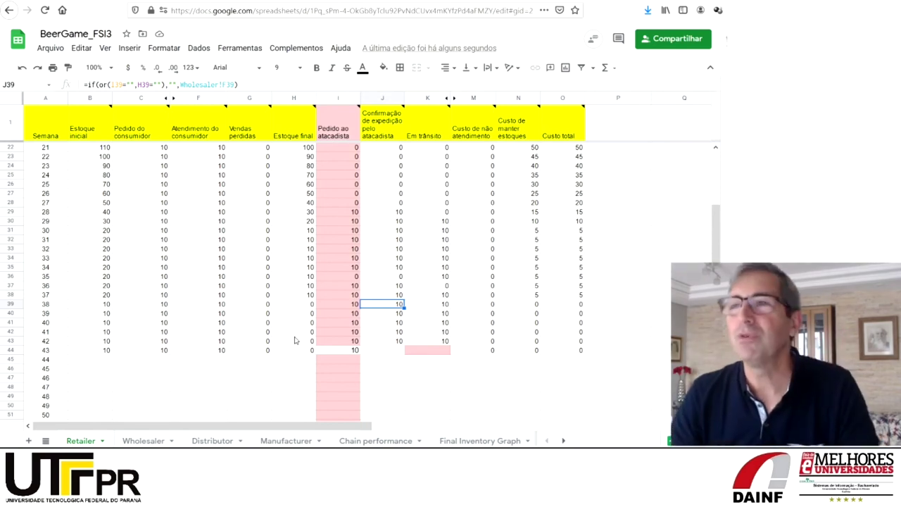
- Switch to BeerGame_FSI5 and unhide its Orders Graph and Final Inventory Graph sheets, examining the curves on each
mouse_move(353, 120)
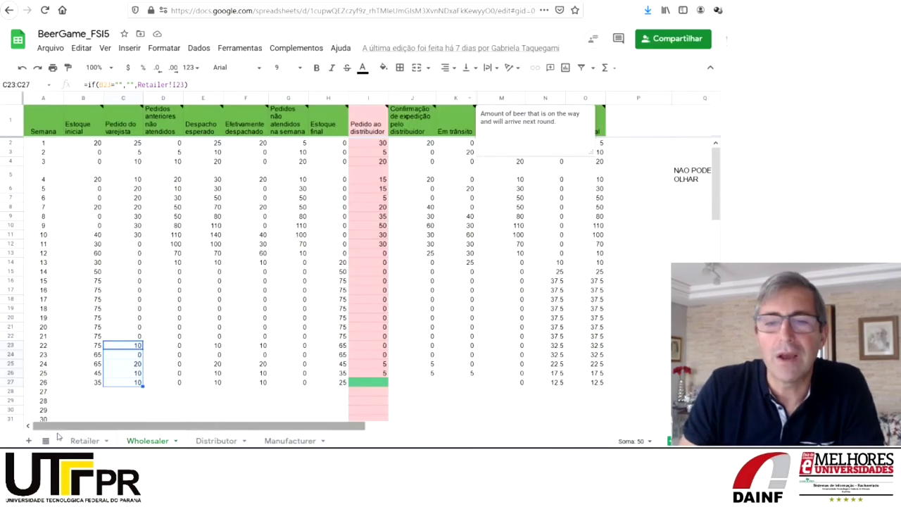
left_click(46, 441)
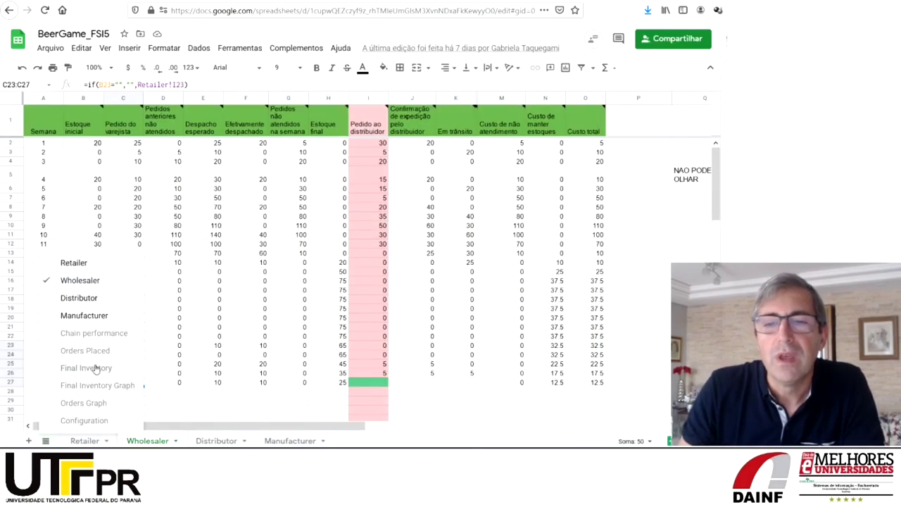
left_click(83, 403)
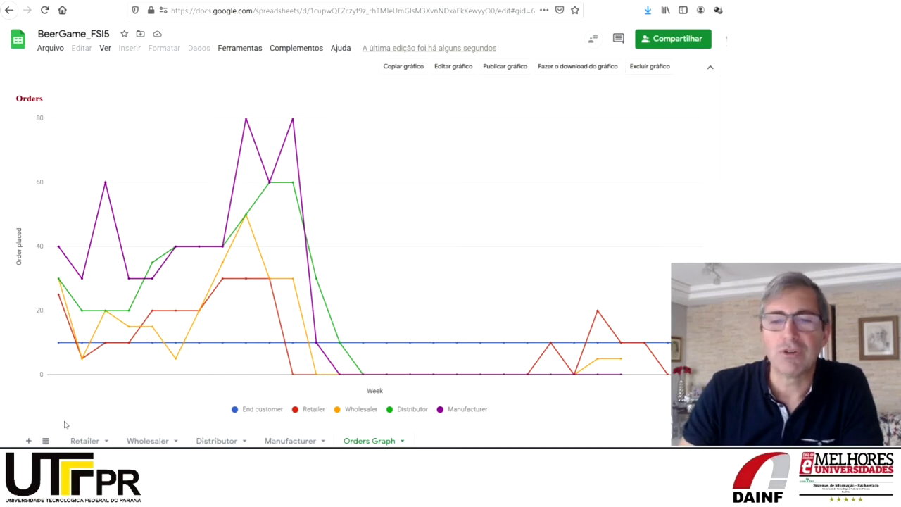
left_click(46, 440)
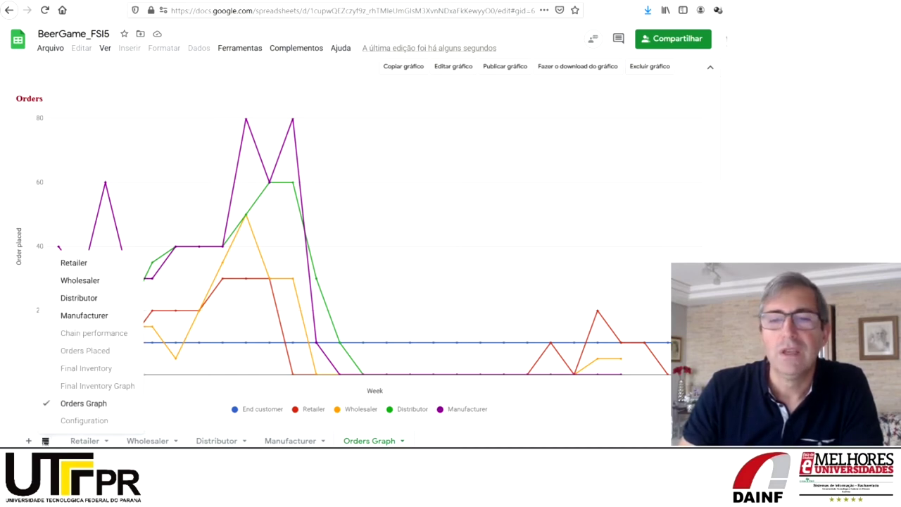
left_click(69, 386)
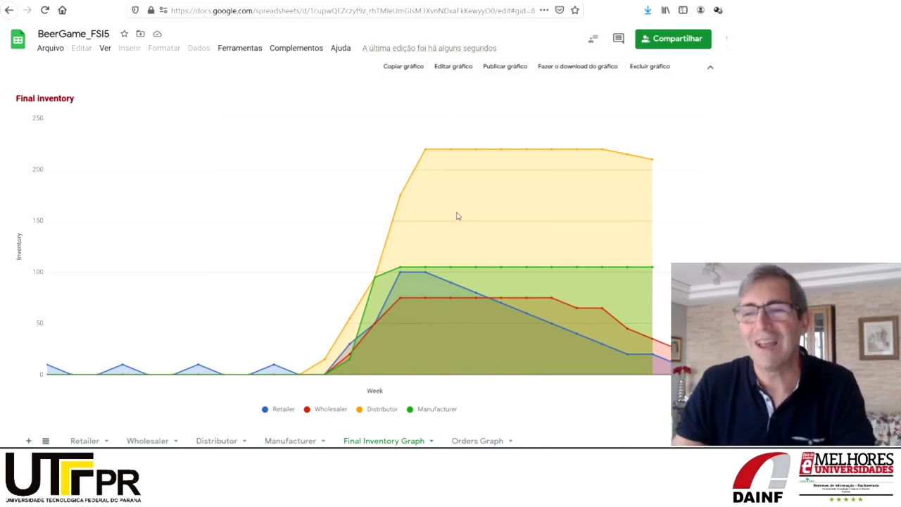
- Switch to BeerGame_FSI6 and unhide its Orders Graph and Final Inventory Graph sheets, examining the order and stock curves
key("ctrl+Tab")
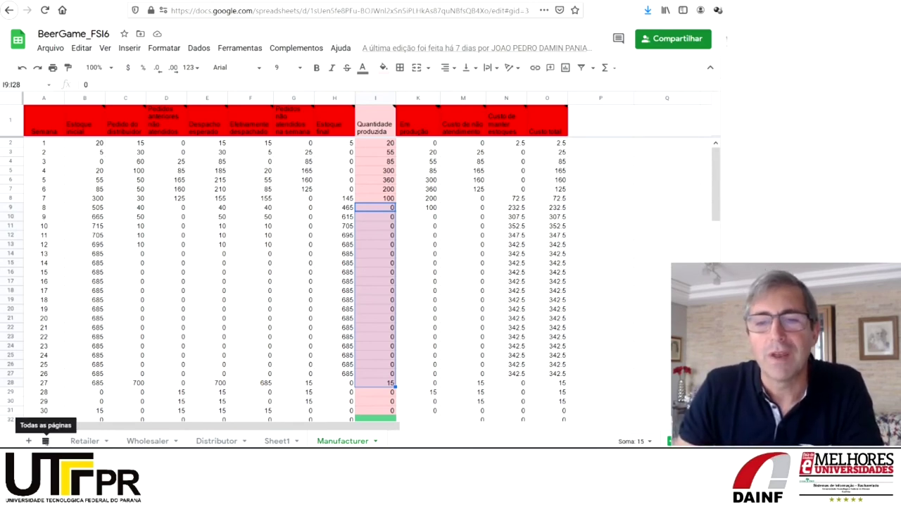
left_click(45, 441)
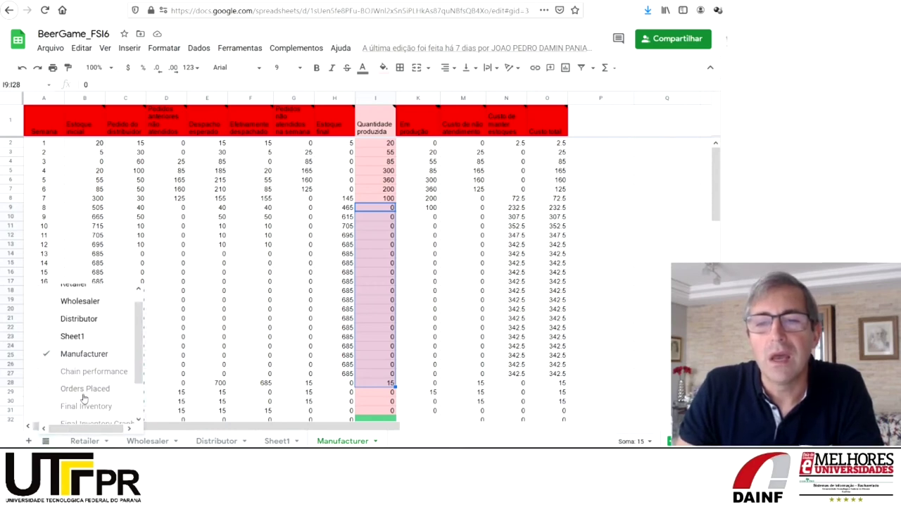
scroll(106, 394, "down", 2)
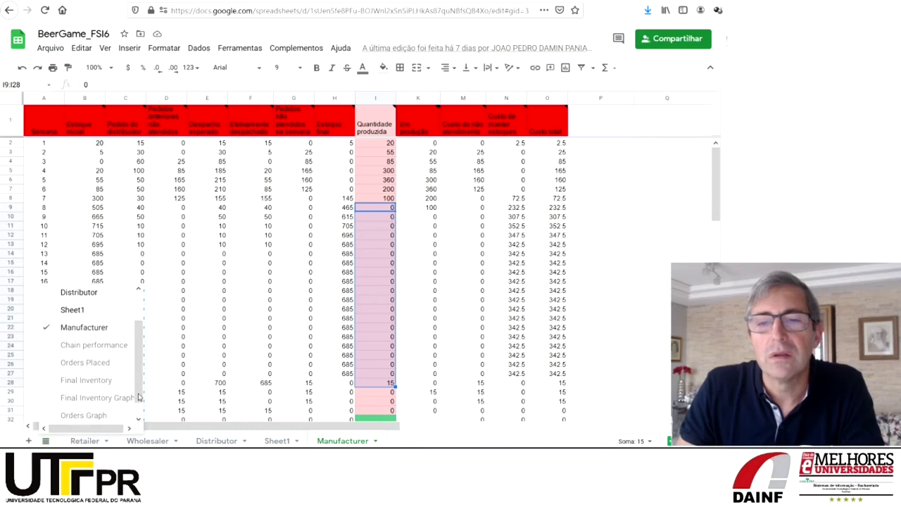
left_click(87, 409)
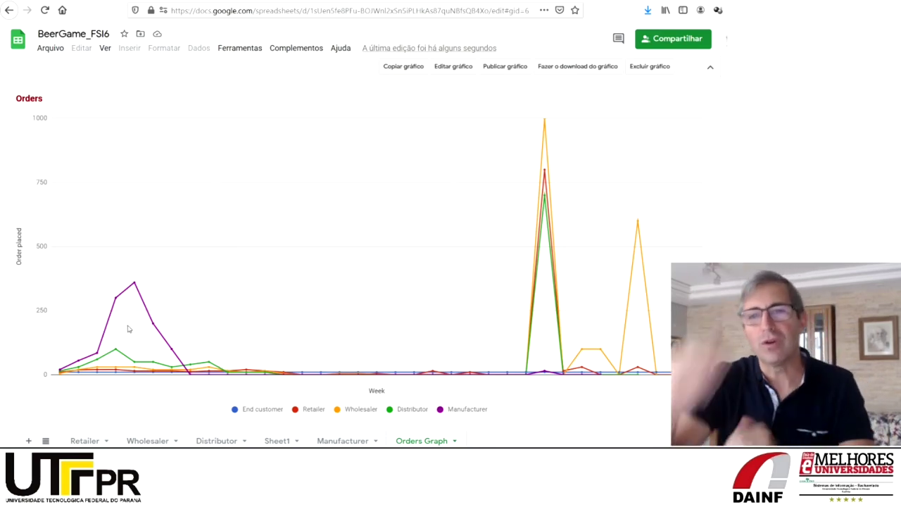
left_click(46, 441)
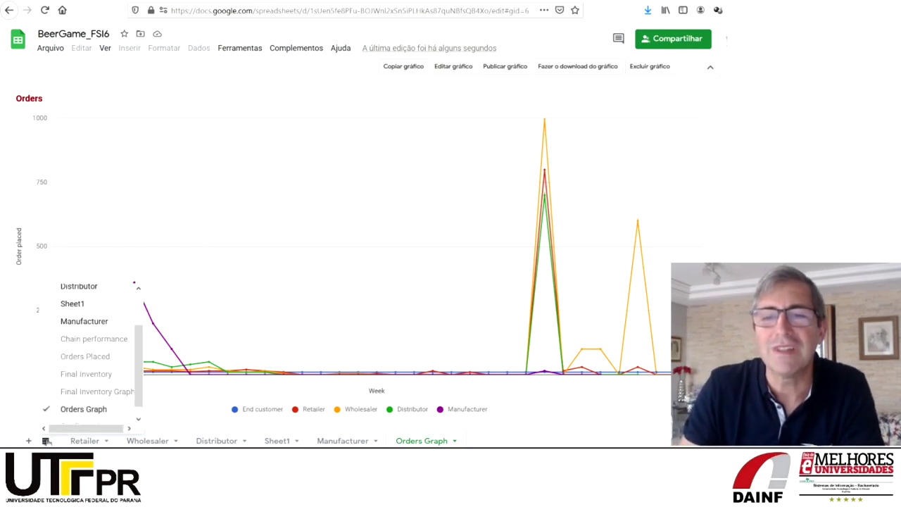
left_click(96, 392)
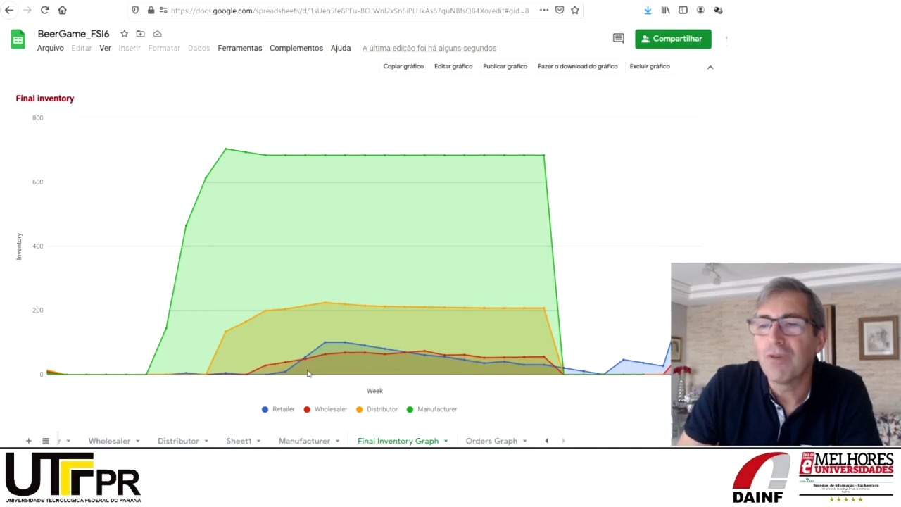
mouse_move(328, 343)
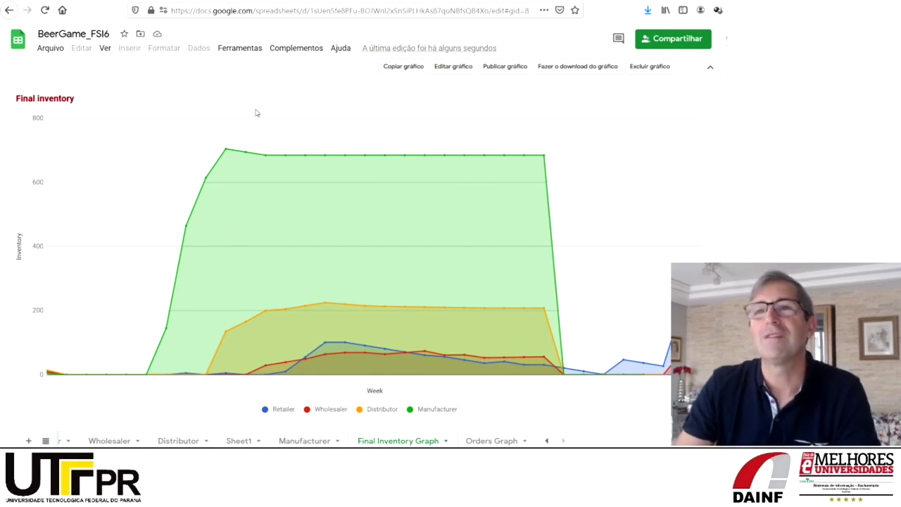
- Switch to the Moodle course page with the "Informação na cadeia" materials and extend the expiring session
key("ctrl+Tab")
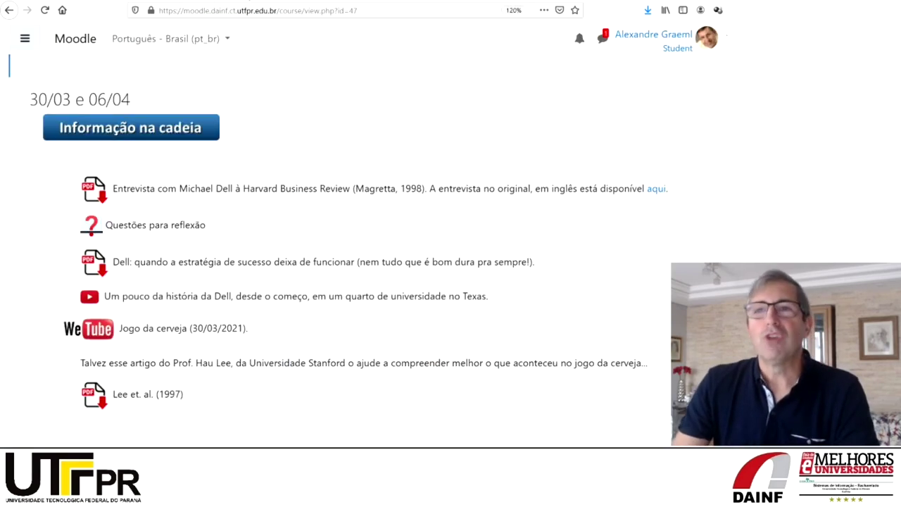
left_click(414, 138)
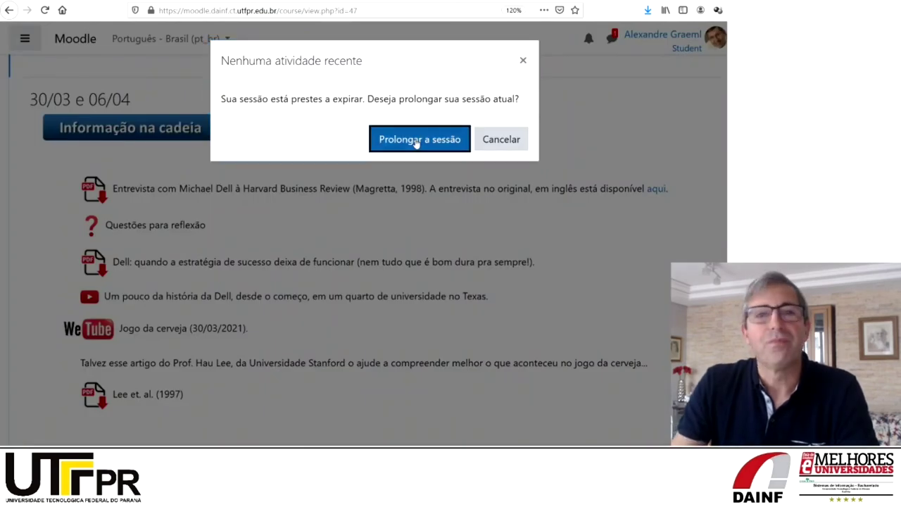